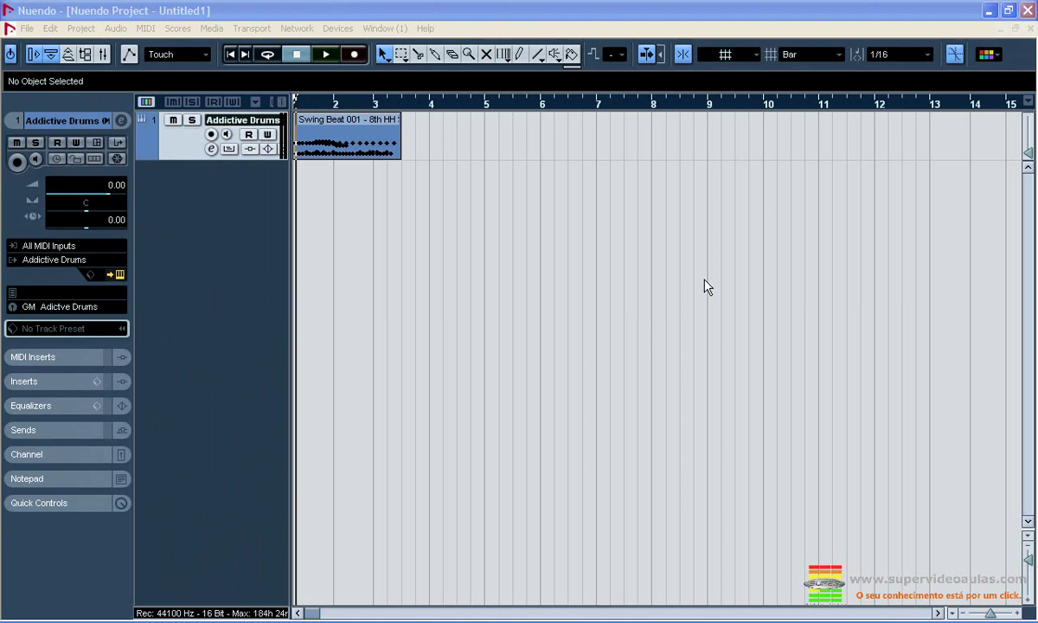
- Open the Addictive Drums track's Swing Beat 001 part in the Drum Editor
left_click(168, 322)
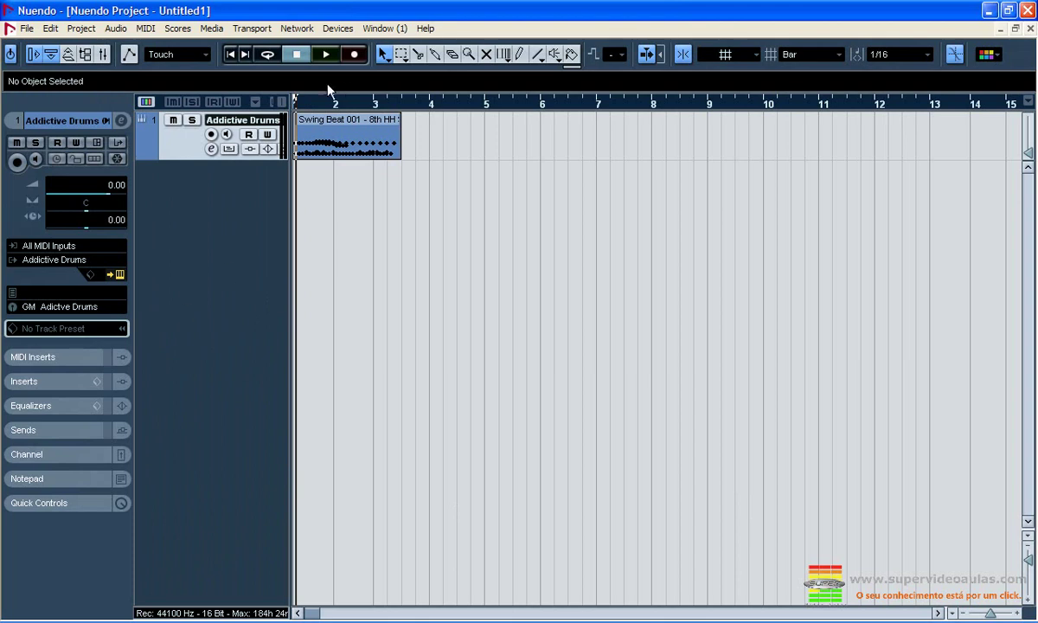
left_click(145, 28)
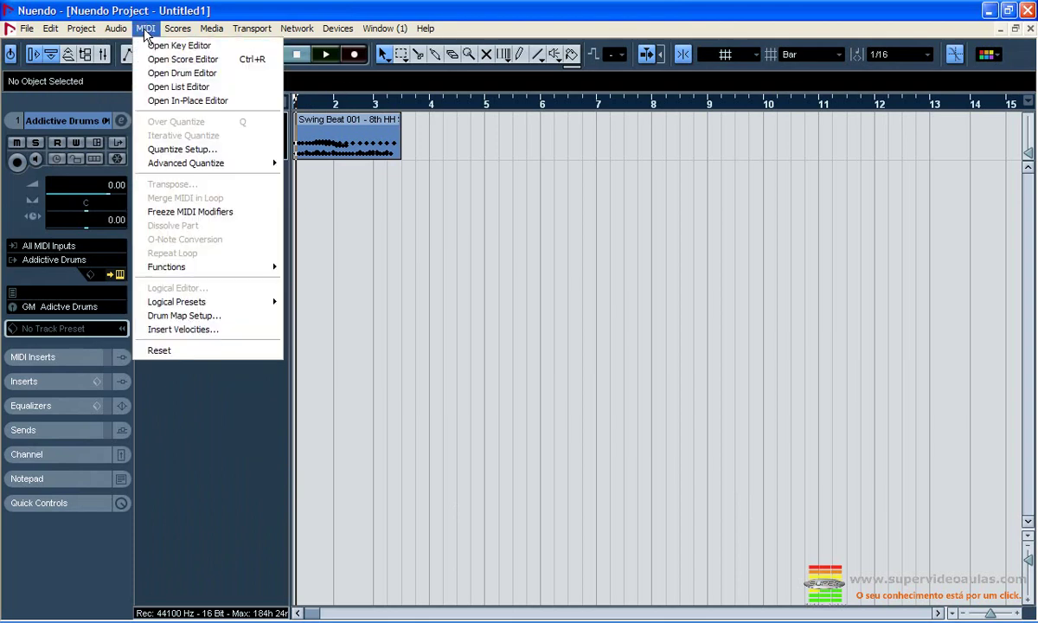
left_click(160, 76)
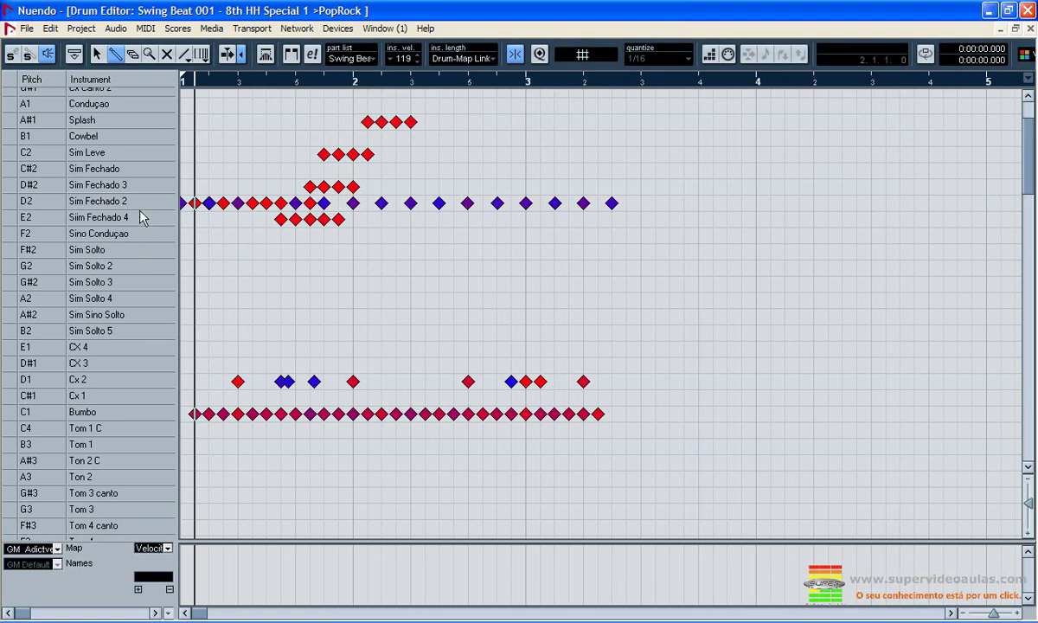
- Review the drum map's instrument list and select the Bumbo instrument on C1
scroll(184, 232, "up", 2)
scroll(181, 238, "down", 4)
scroll(177, 235, "up", 4)
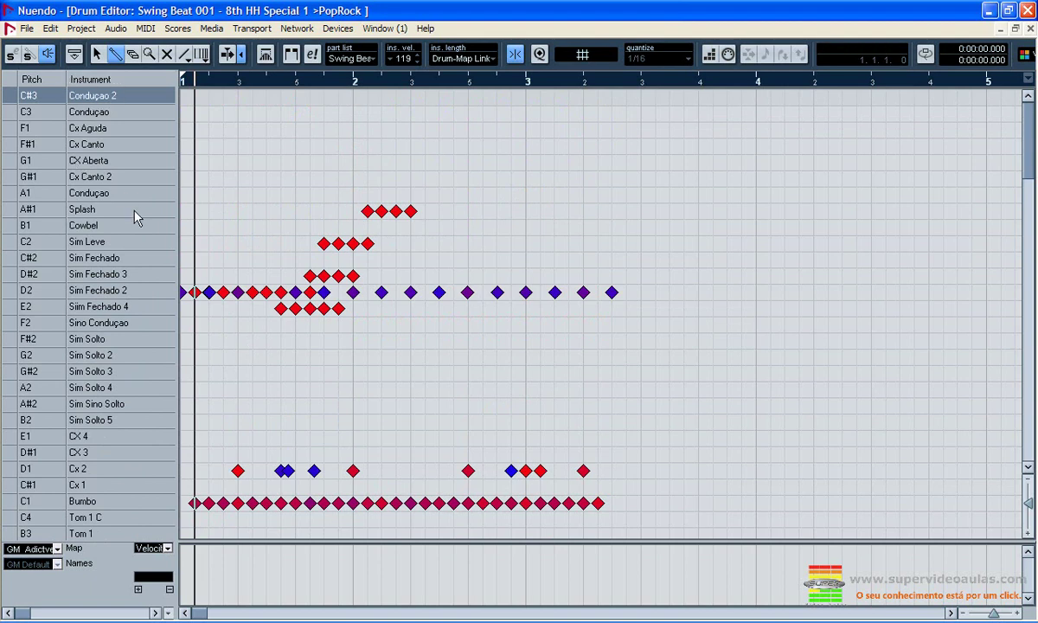
scroll(134, 212, "down", 5)
left_click(169, 230)
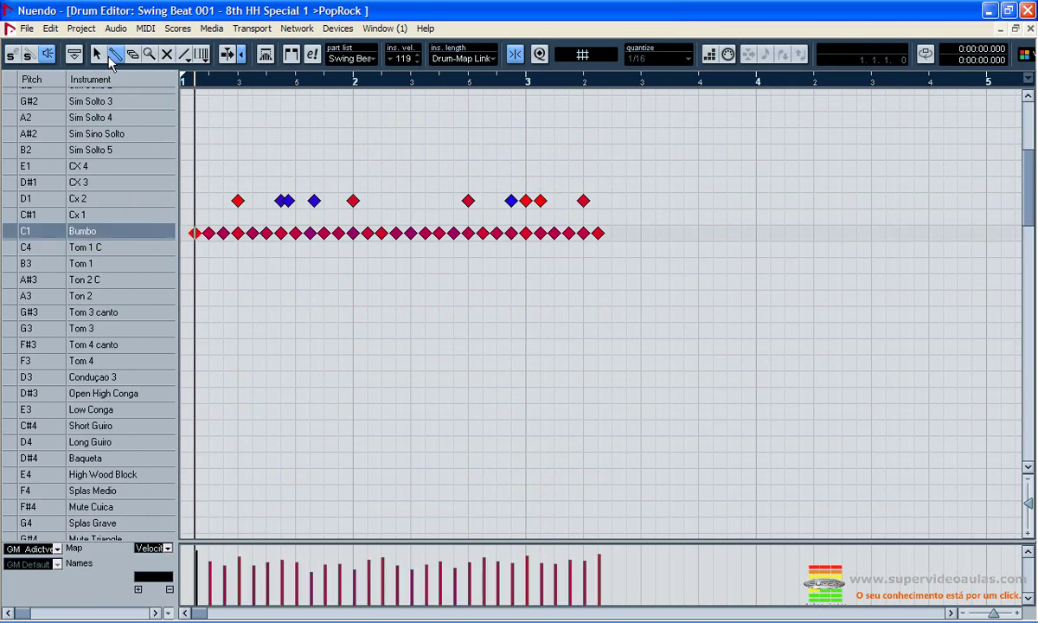
- Examine individual notes on the Cx 2, Sim Fechado 2 and Sim Leve instruments using the Object Selection tool
left_click(96, 54)
left_click(238, 200)
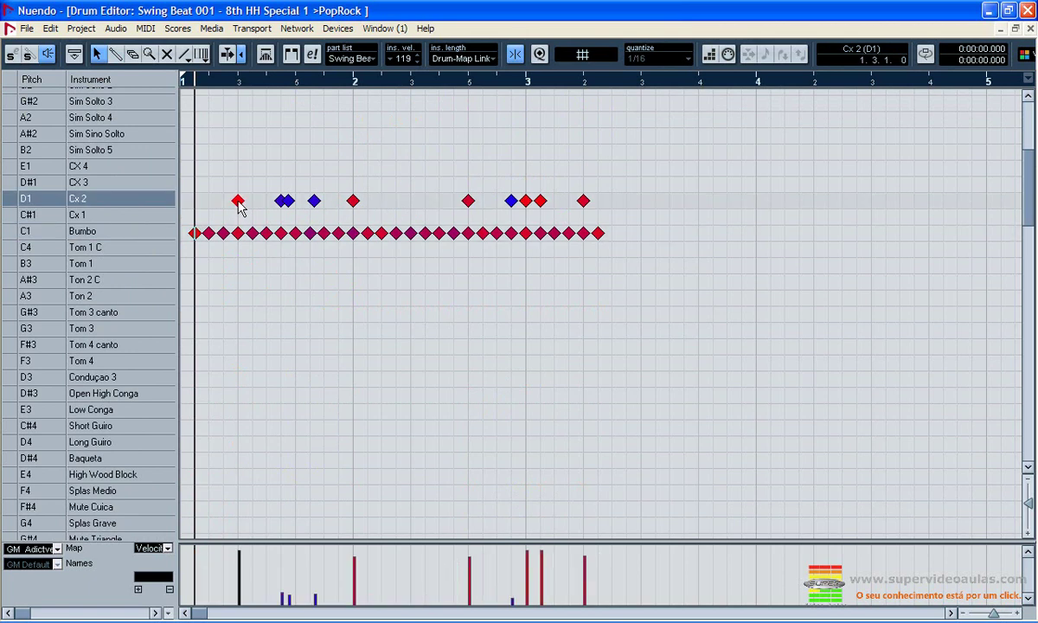
scroll(308, 221, "up", 3)
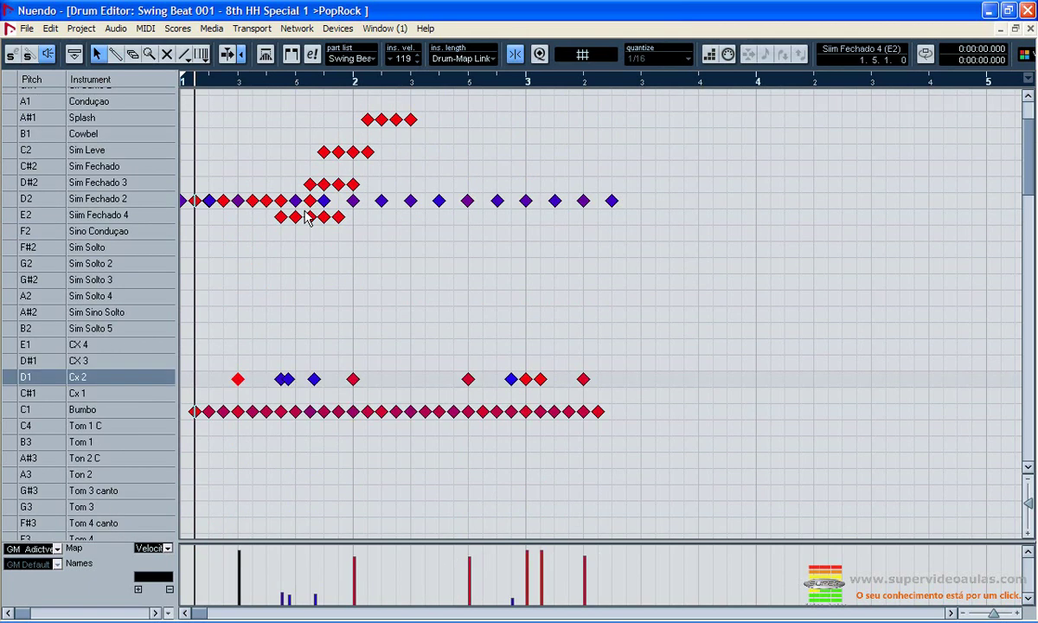
left_click(196, 203)
scroll(240, 185, "up", 2)
left_click(322, 243)
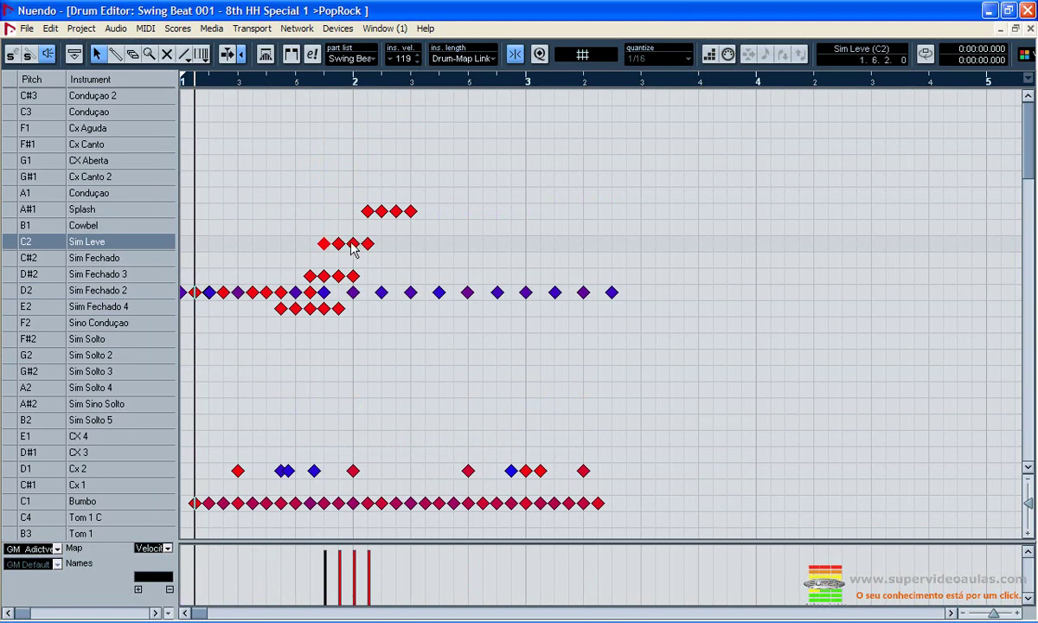
scroll(355, 244, "down", 3)
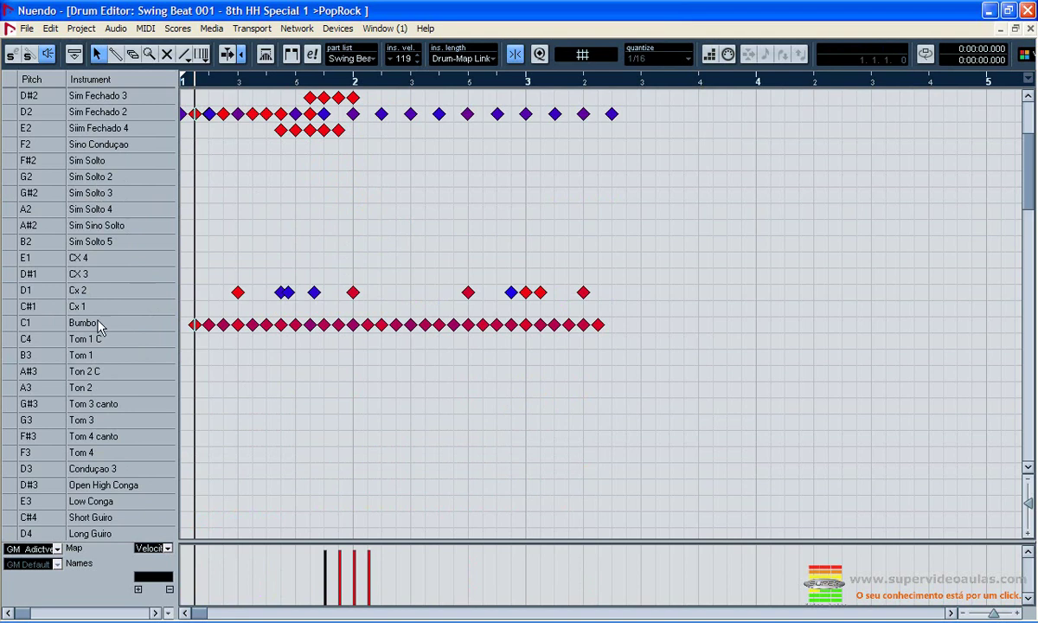
- Switch the drum part's map to No Drum Map to view the generic instrument names
left_click(43, 548)
scroll(125, 242, "up", 3)
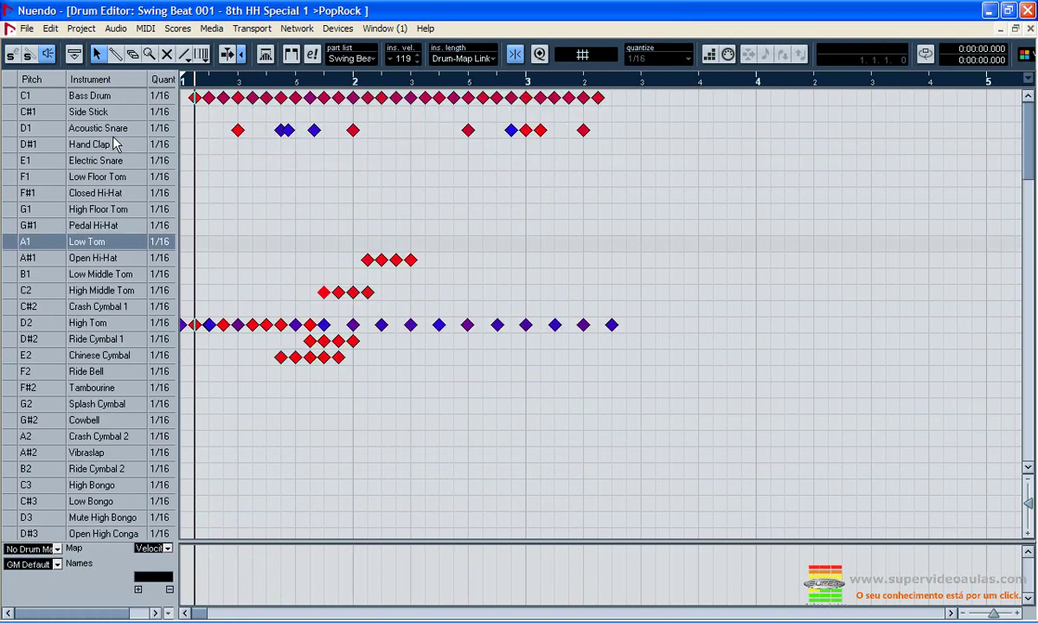
left_click(57, 549)
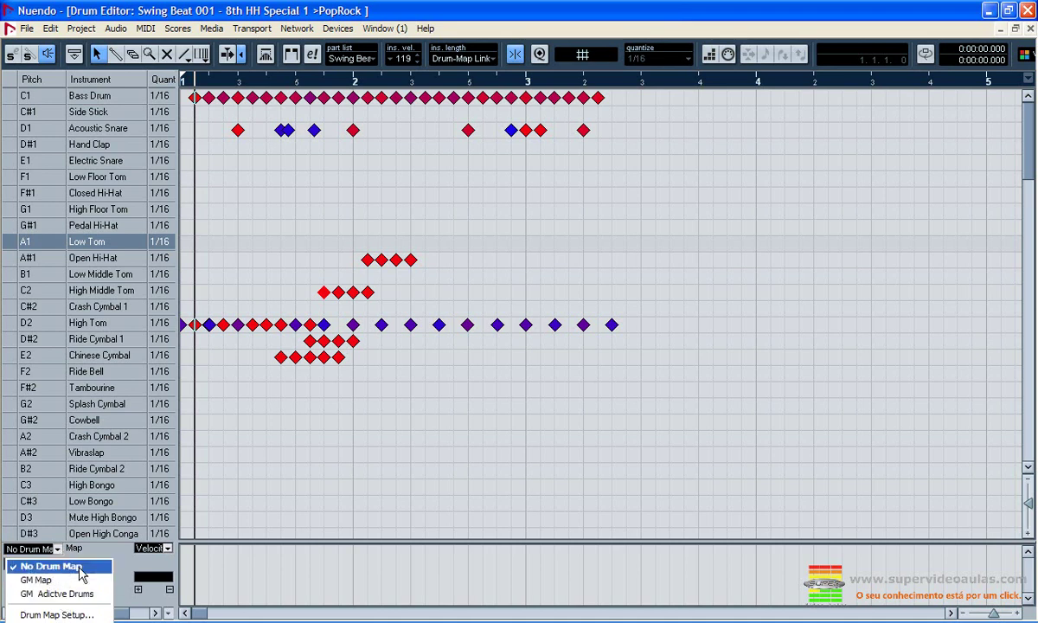
left_click(55, 565)
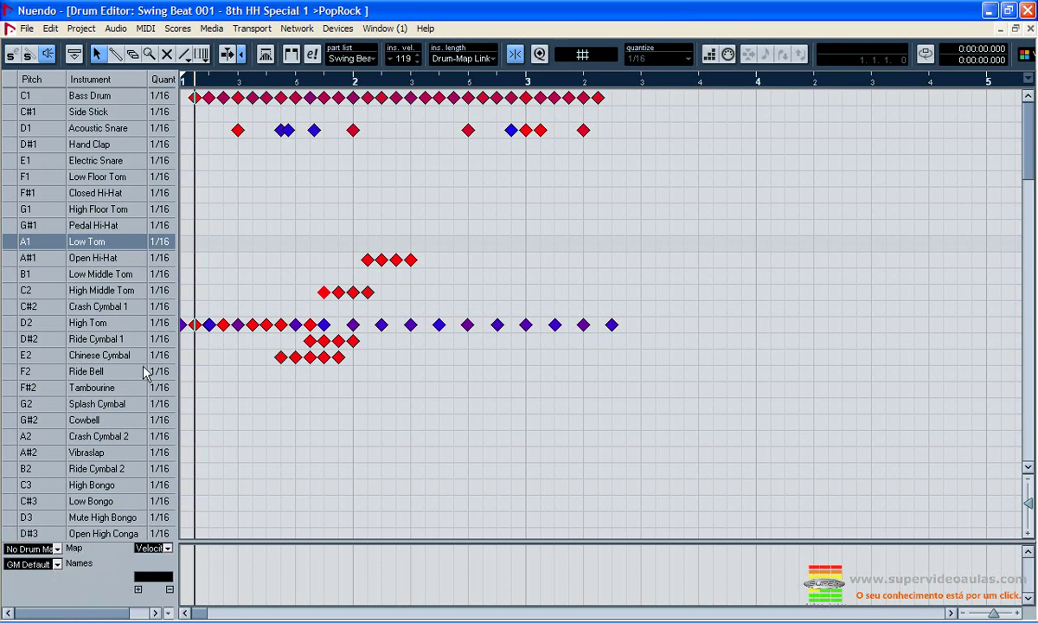
- Reassign the GM Adictve Drums map and look through its instrument list
left_click(57, 549)
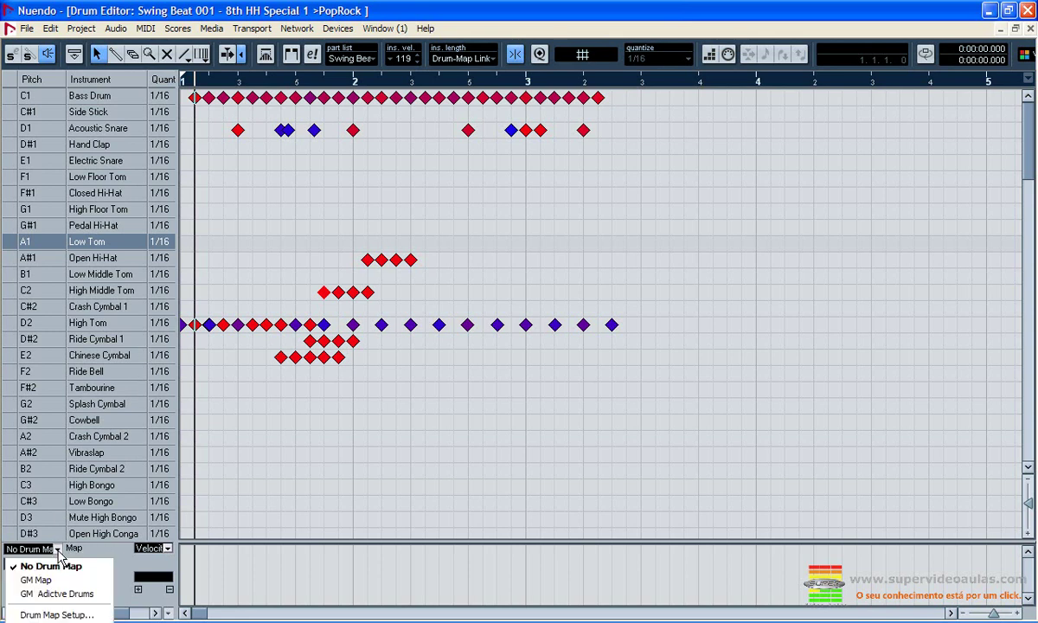
left_click(67, 596)
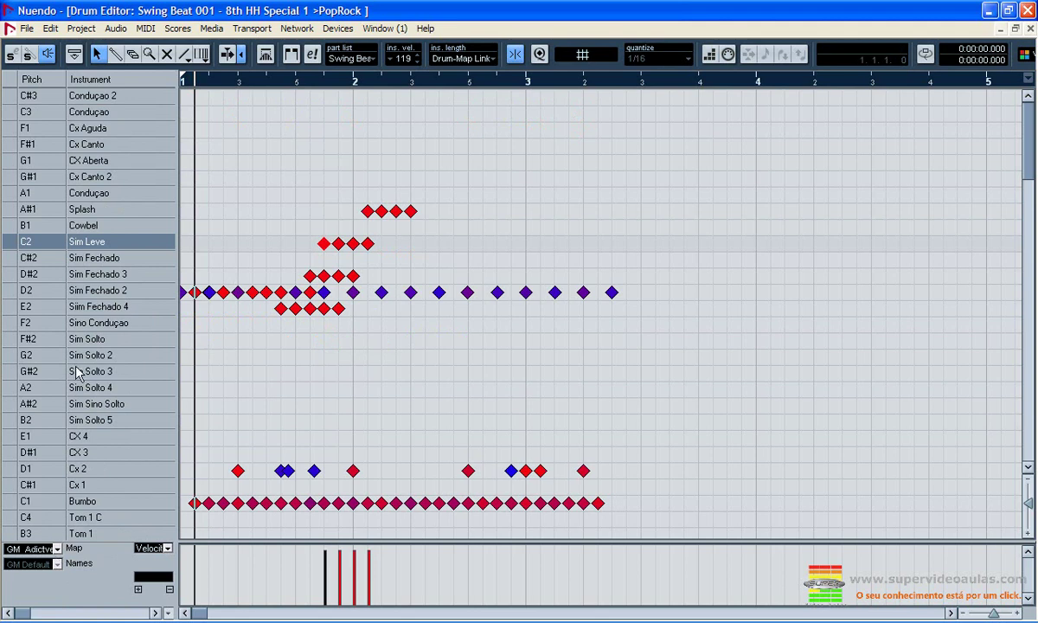
scroll(143, 394, "down", 6)
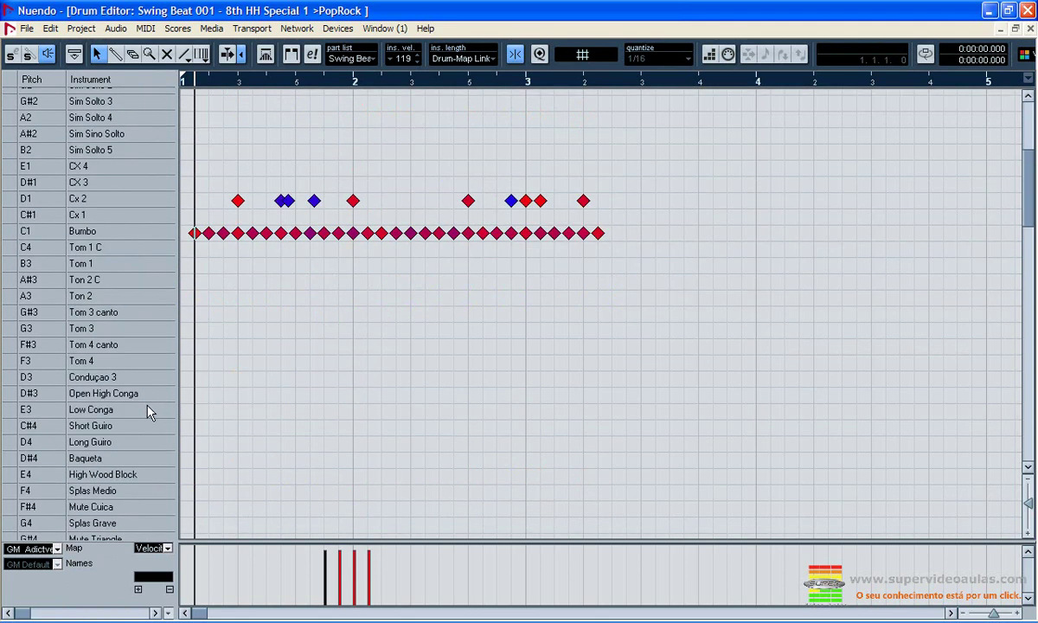
scroll(137, 380, "up", 4)
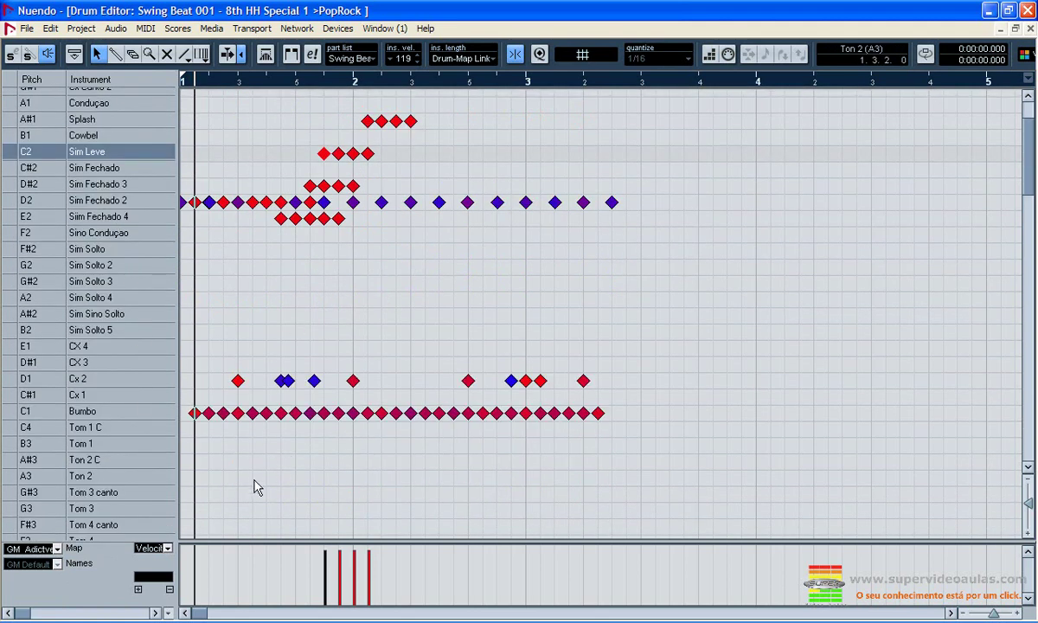
- Create a new copy of GM Map in the Drum Map Setup
left_click(56, 549)
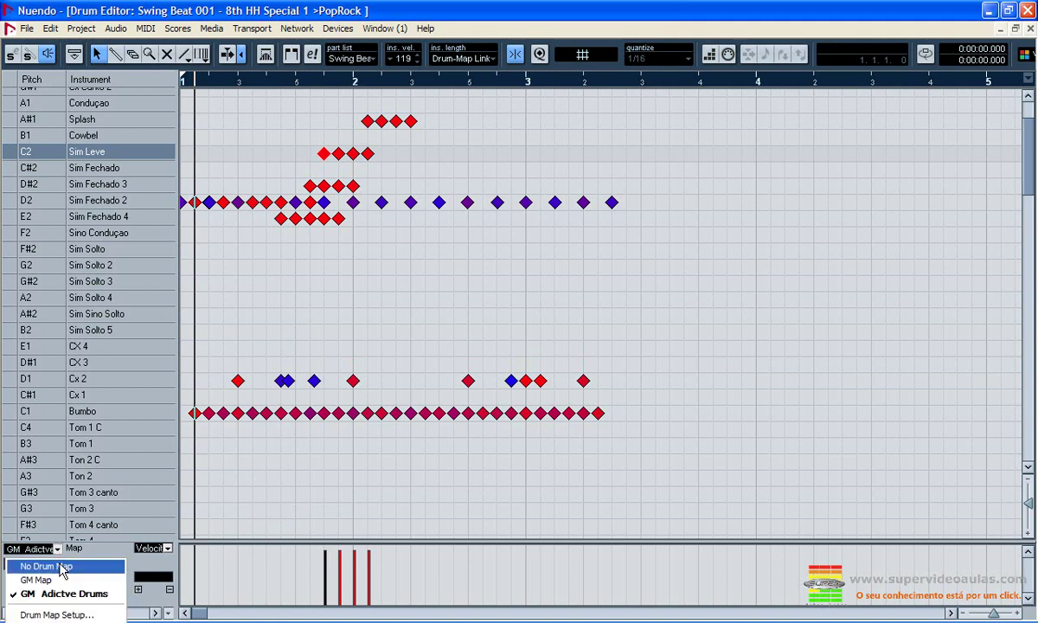
left_click(57, 614)
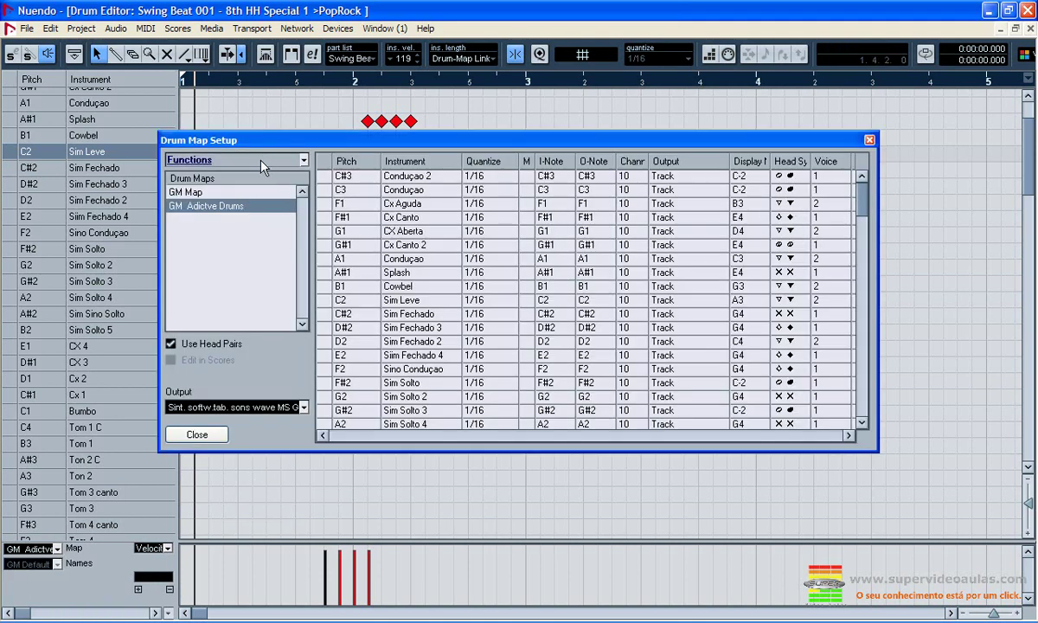
left_click(211, 191)
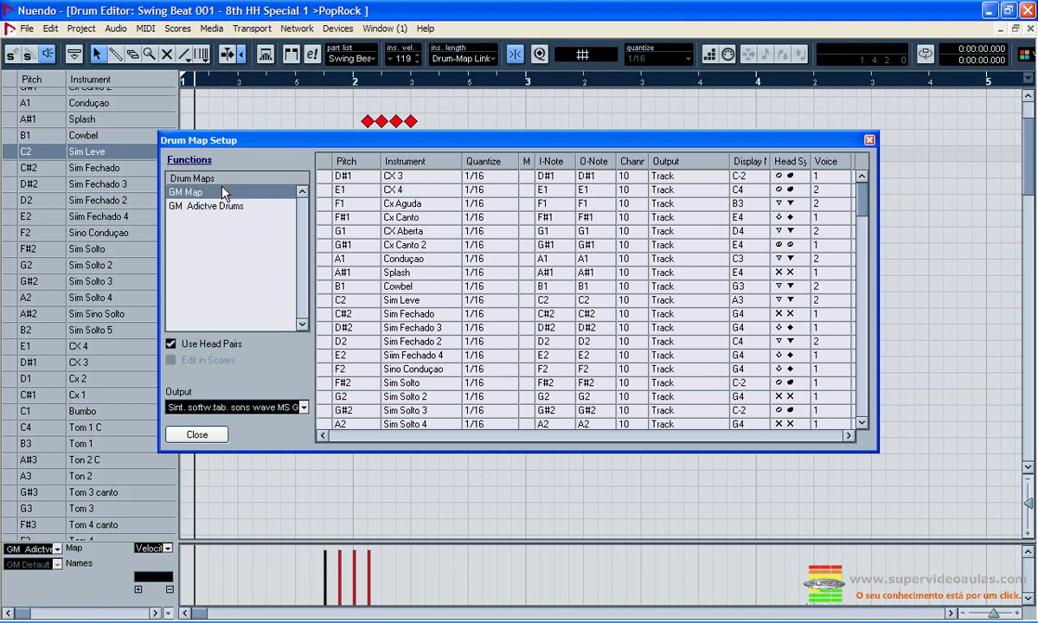
left_click(213, 206)
left_click(209, 192)
left_click(198, 160)
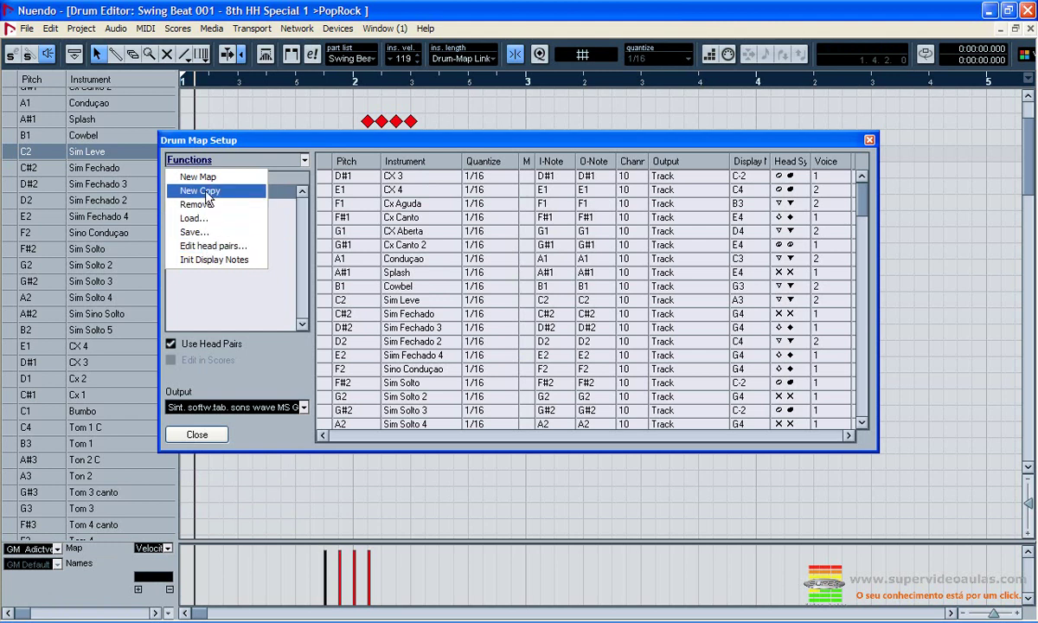
left_click(208, 191)
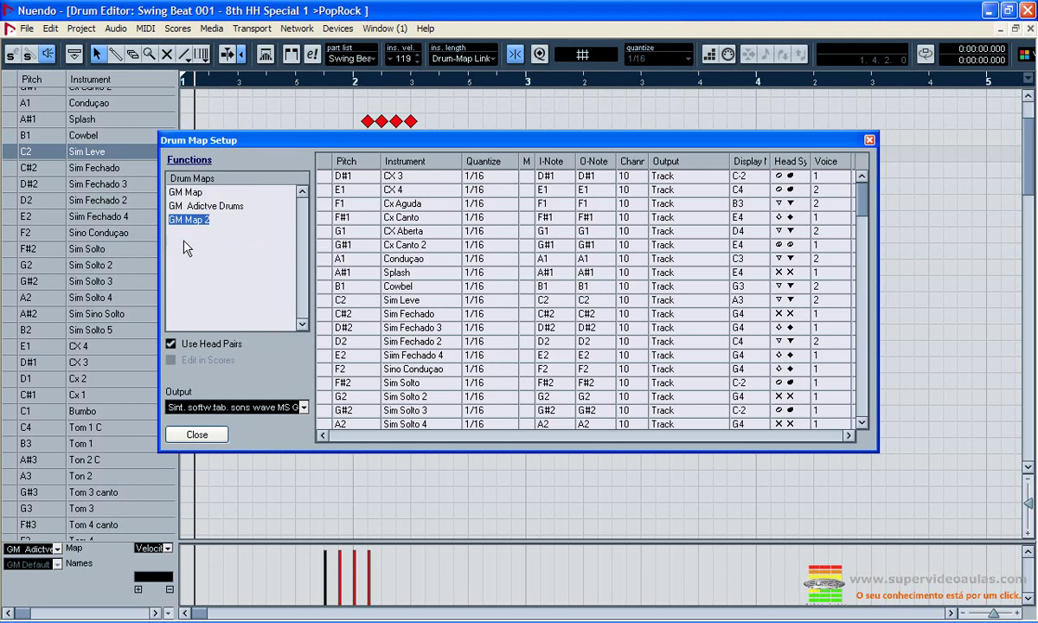
- Name the copied drum map "video aula" and assign it to the drum part
key("BackSpace")
type("video aula")
key("Return")
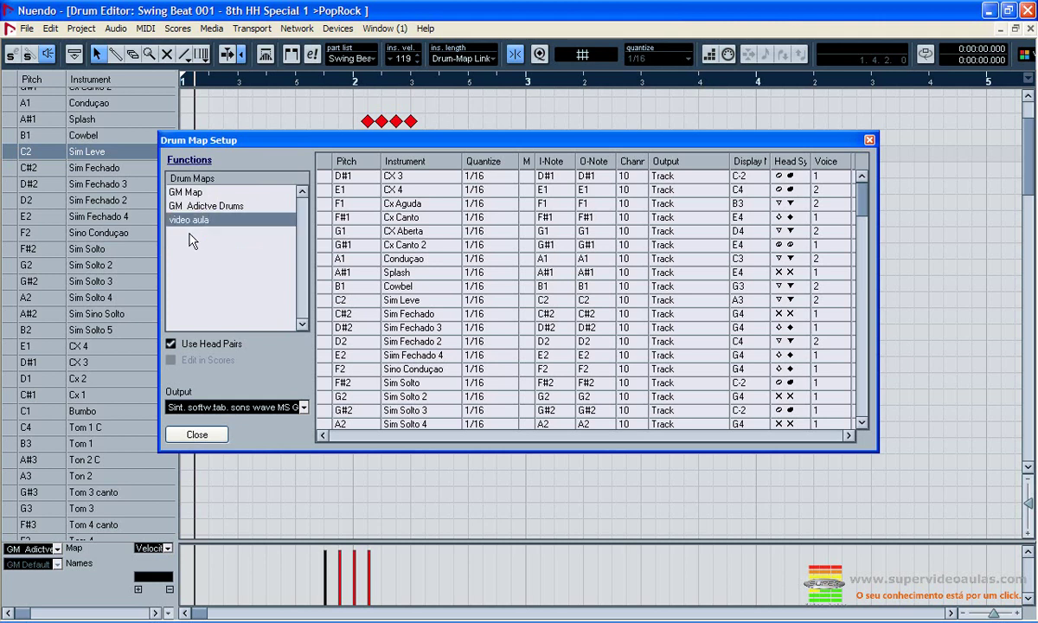
left_click(199, 437)
left_click(57, 549)
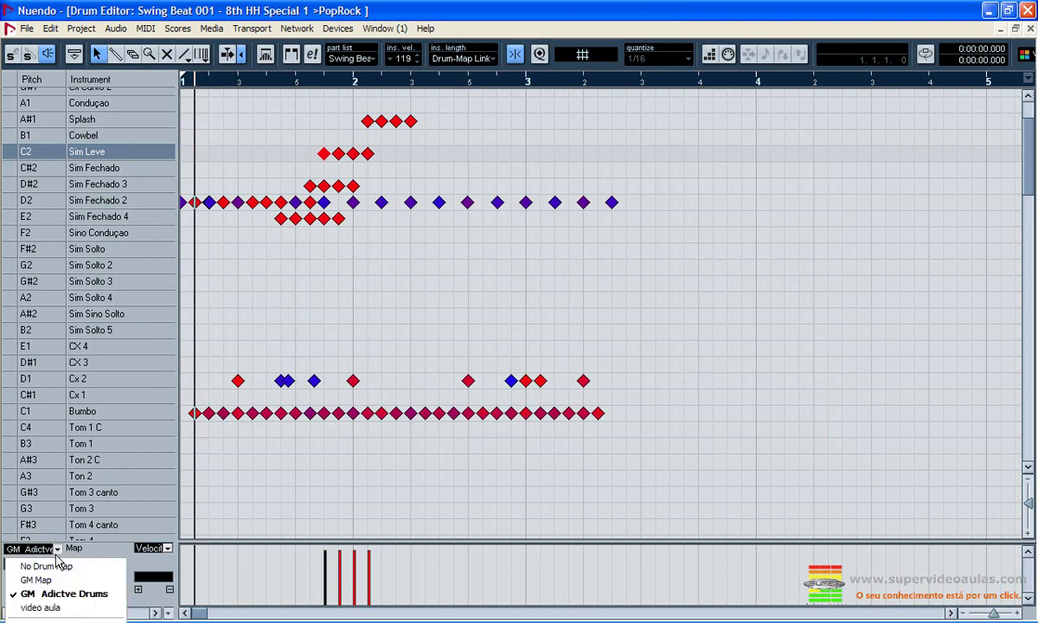
left_click(59, 608)
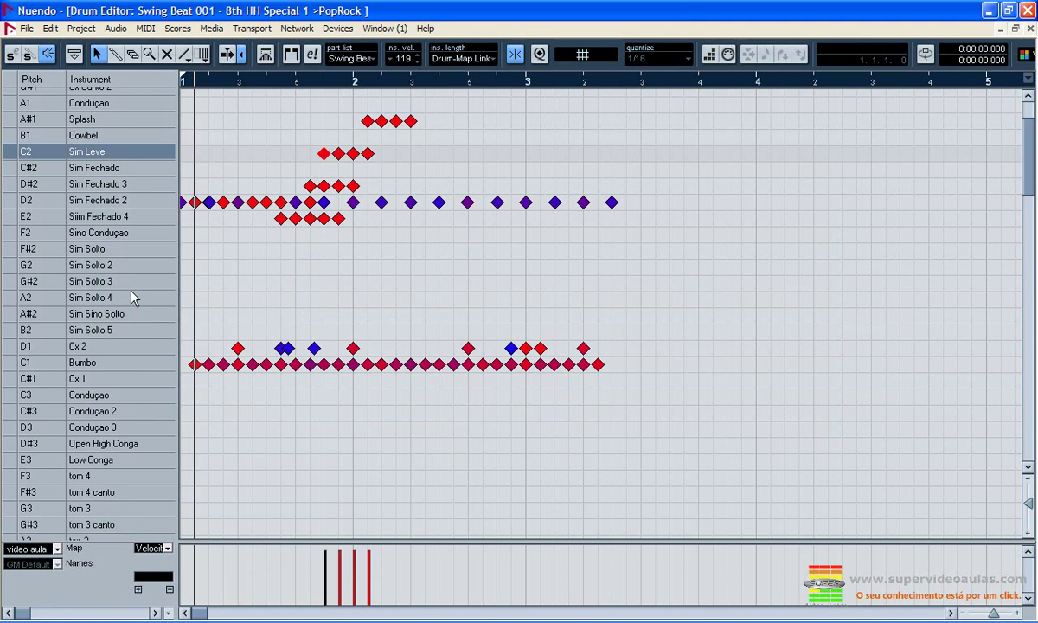
- Move the Bumbo instrument (C1) to the first row of the instrument list
left_click(128, 364)
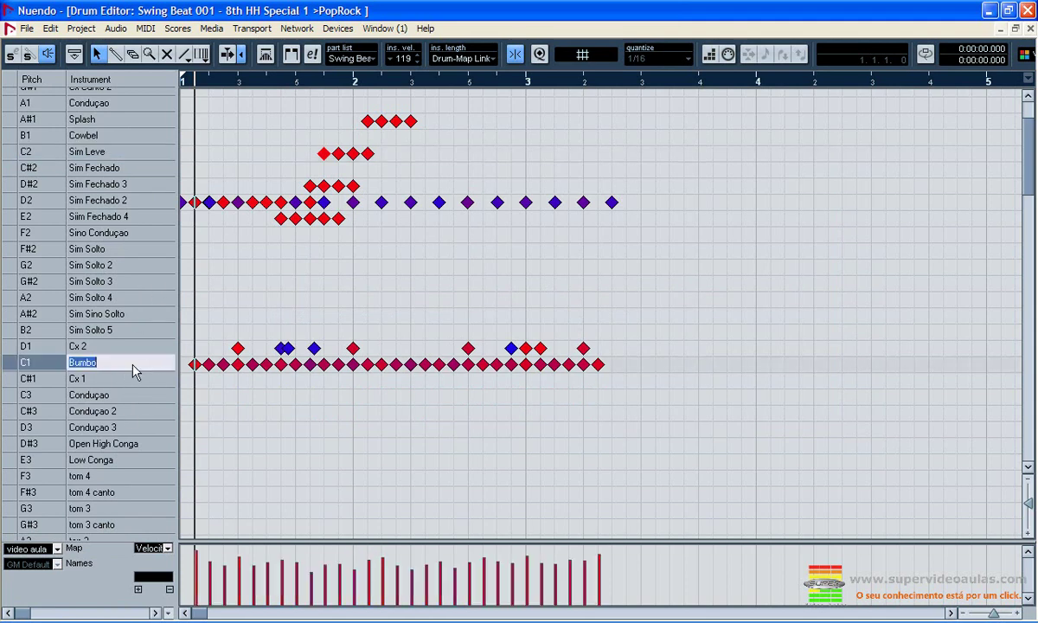
left_click_drag(39, 366, 63, 86)
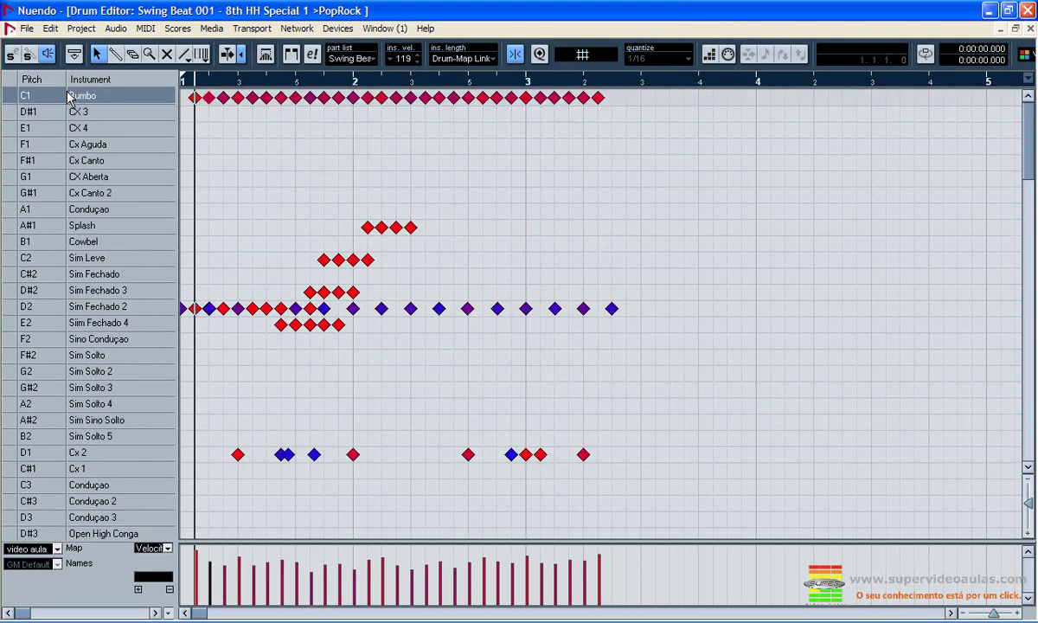
left_click(217, 121)
- Rename the C1 instrument Bumbo as "Kick"
double_click(87, 96)
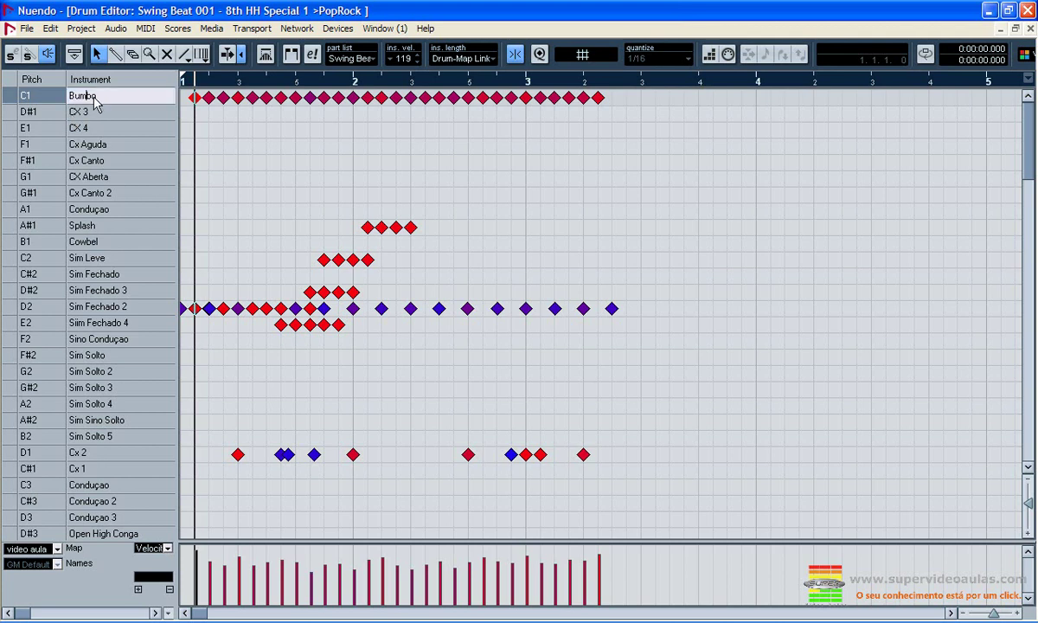
key("BackSpace")
key("BackSpace")
key("BackSpace")
key("BackSpace")
key("BackSpace")
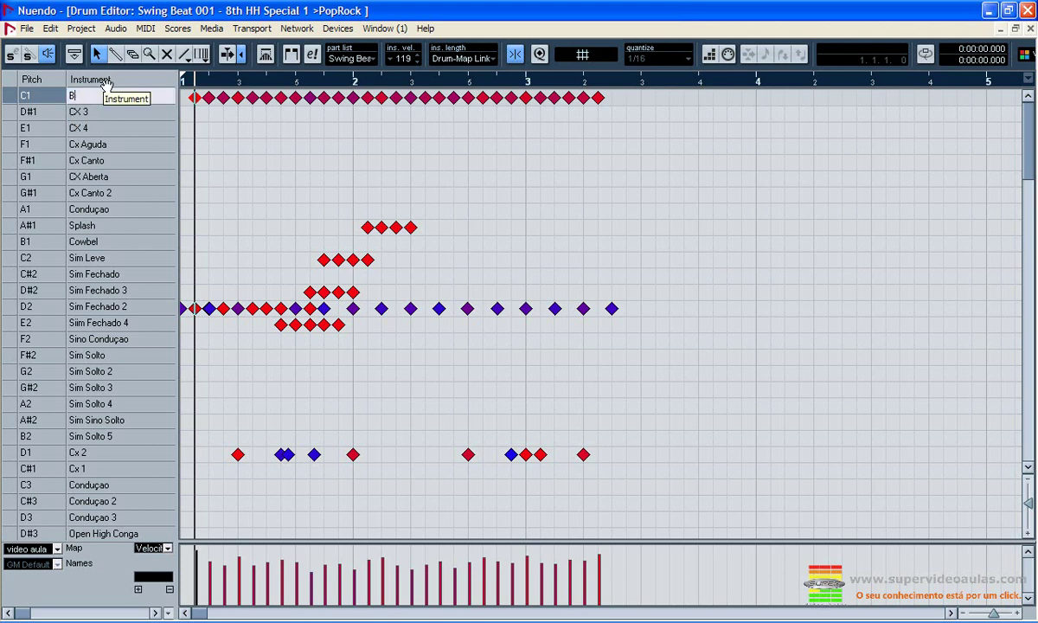
type("Kick")
key("Return")
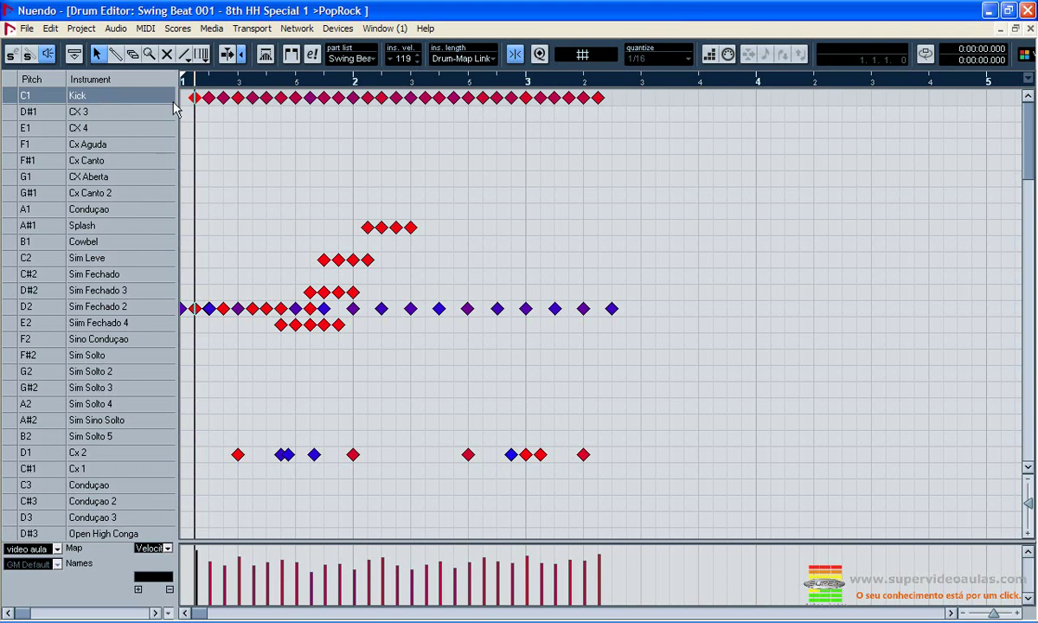
- Switch the map to GM Adictve Drums for comparison and return to the video aula map
left_click(58, 550)
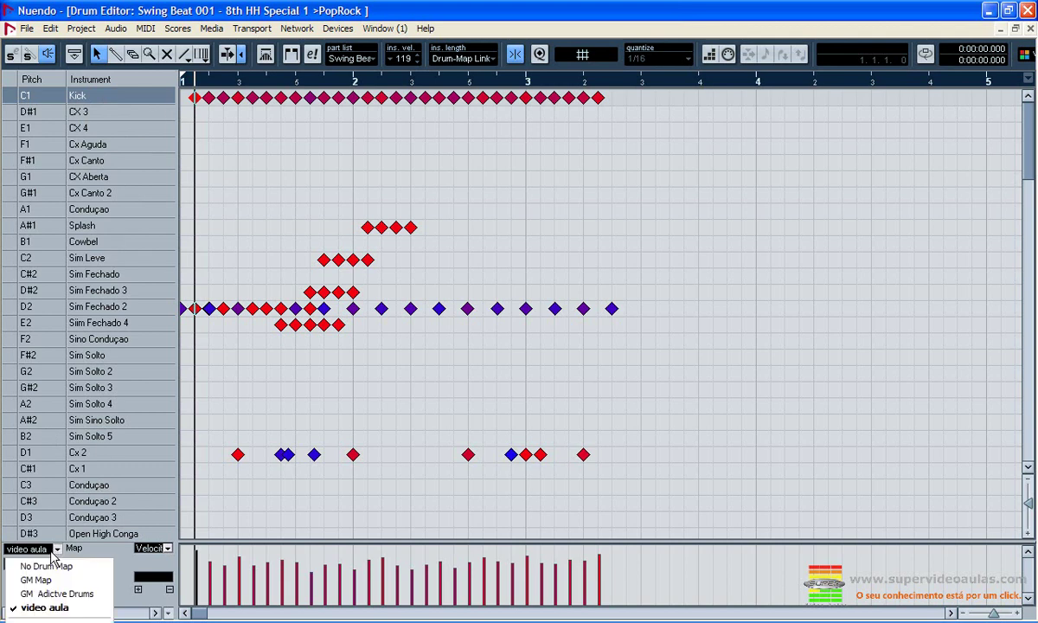
left_click(48, 595)
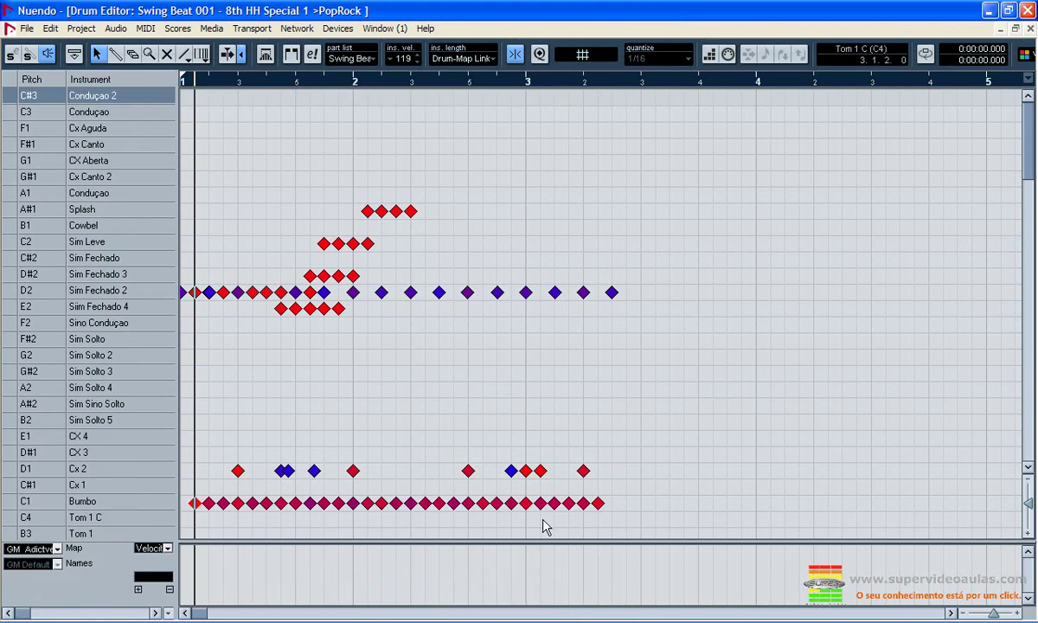
left_click(58, 548)
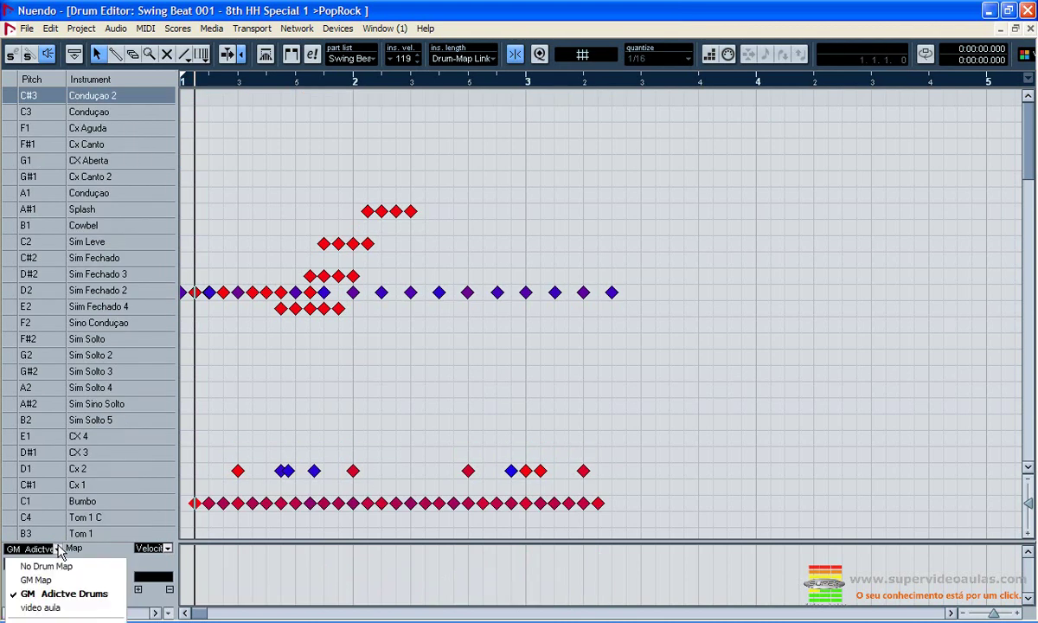
left_click(40, 607)
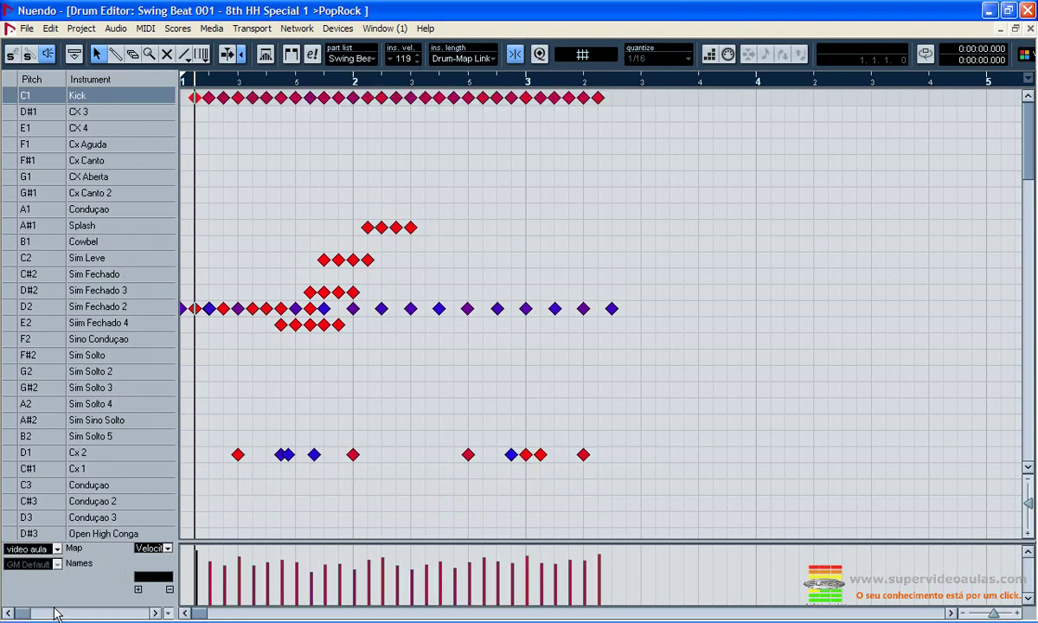
- Draw a continuous row of notes on the Cx 2 instrument from bar 1 to about the start of bar 3
left_click(115, 54)
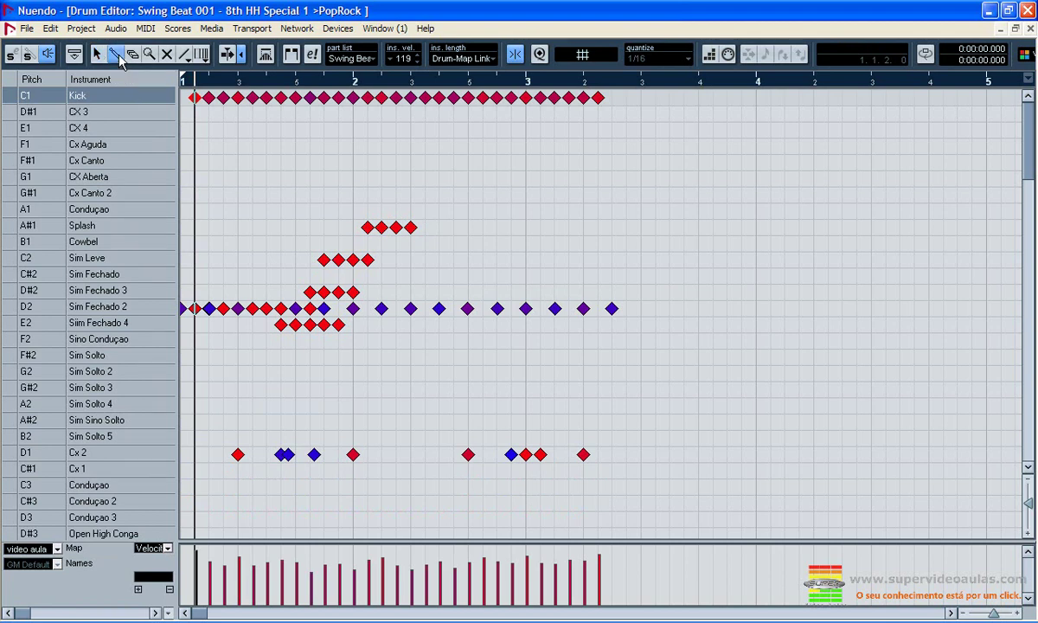
left_click_drag(195, 454, 545, 470)
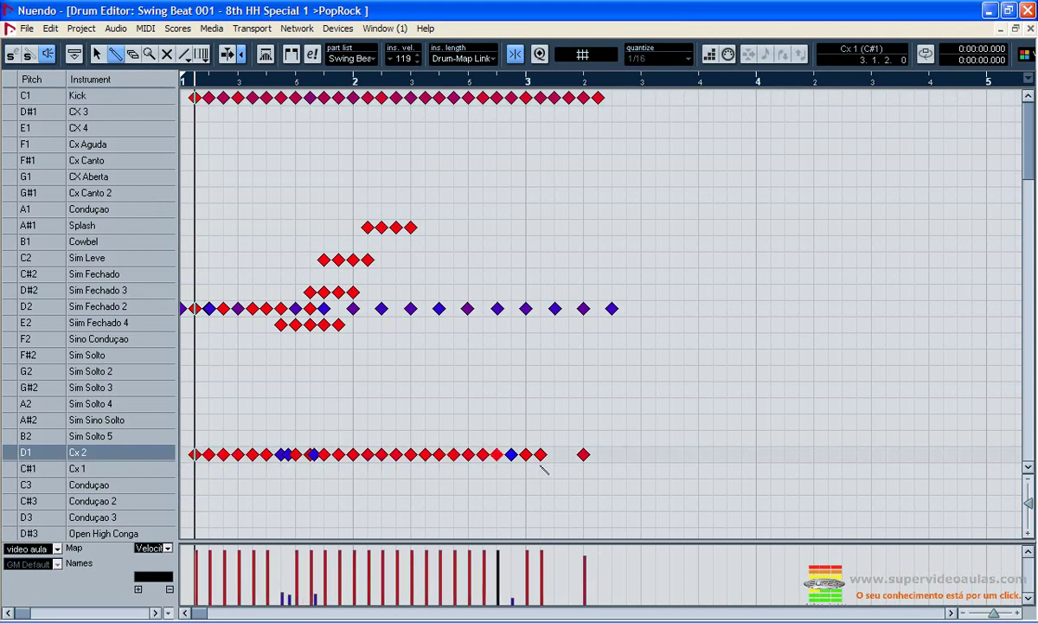
- Place trial notes on the Sim Solto 4 and Sim Solto 2 instruments in bar 1 and erase them again
left_click(208, 405)
left_click(251, 406)
left_click(294, 406)
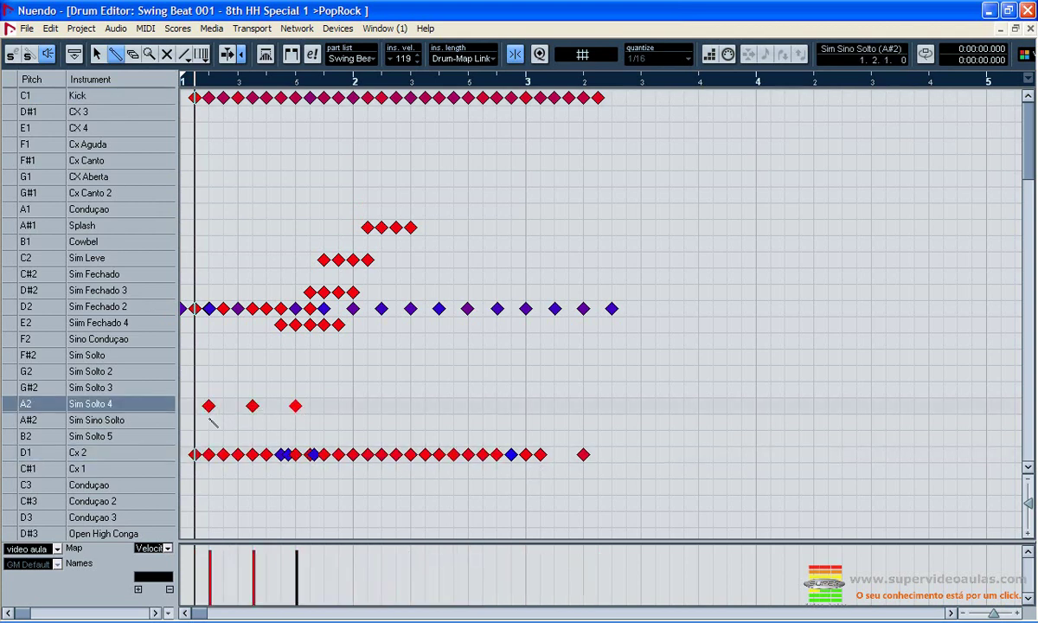
left_click(209, 373)
left_click(252, 372)
left_click(281, 373)
left_click(252, 373)
left_click(280, 373)
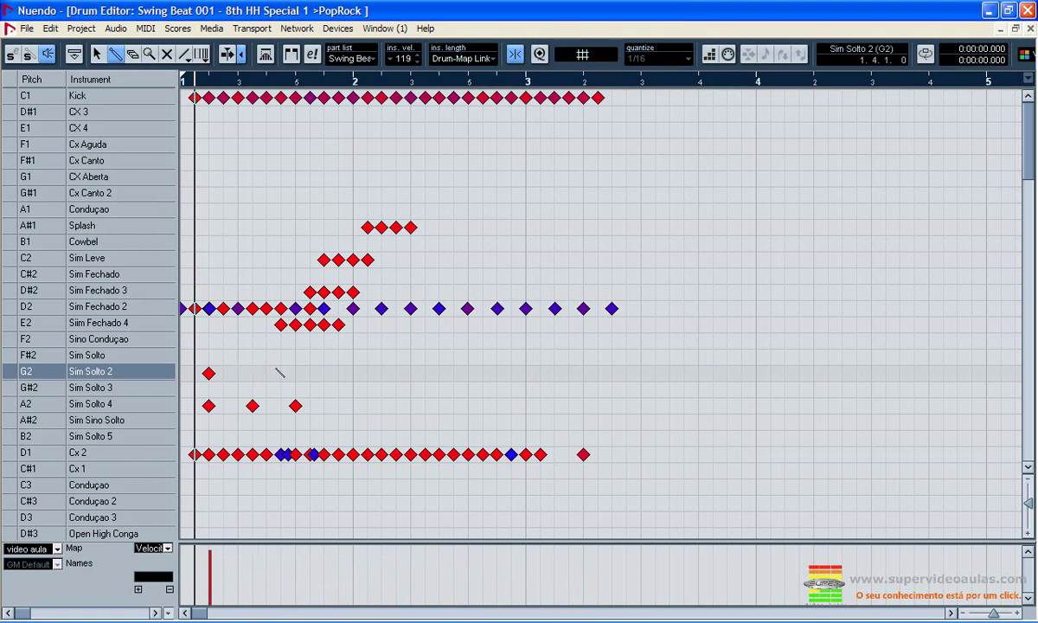
left_click(208, 405)
left_click(252, 405)
left_click(295, 405)
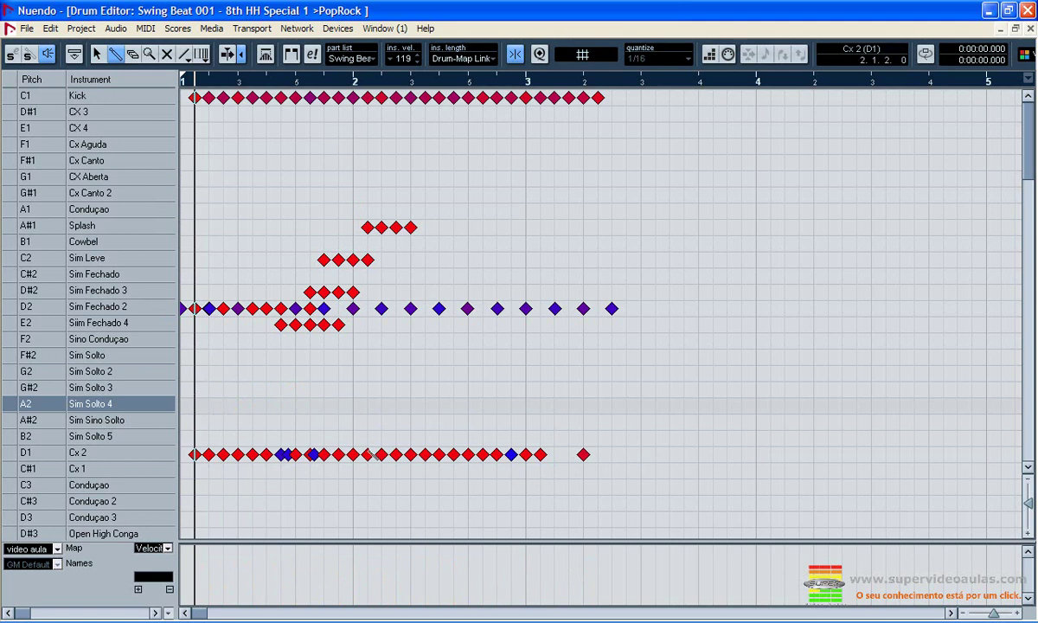
- Remove three consecutive Cx 2 notes after the start of bar 2 and redraw the Cx 2 velocities as a wavy curve in an enlarged velocity lane
left_click(367, 454)
left_click(381, 454)
left_click(396, 454)
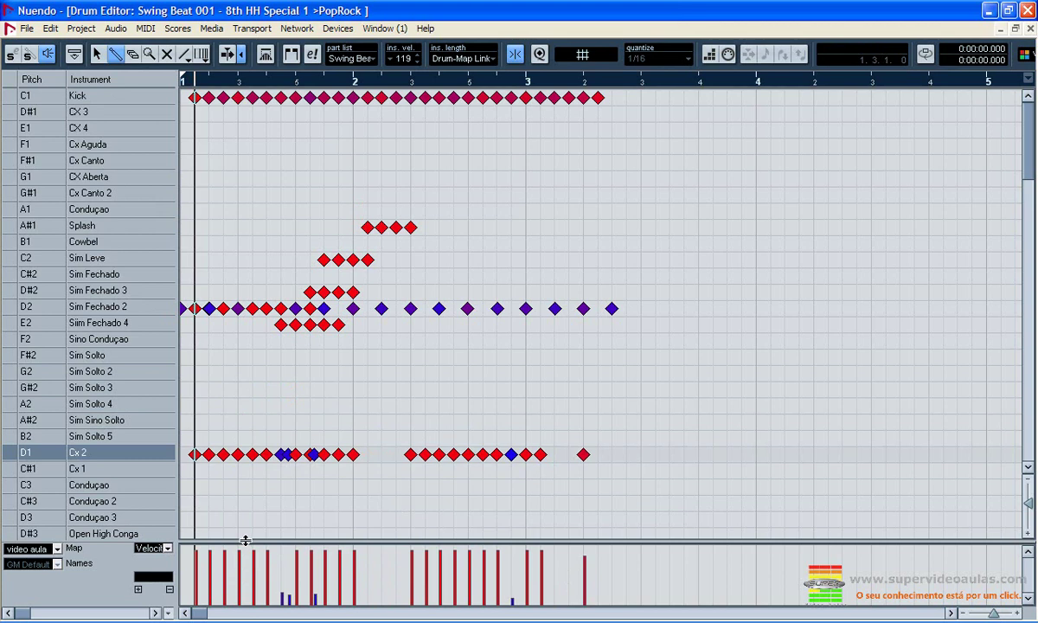
left_click_drag(246, 541, 230, 449)
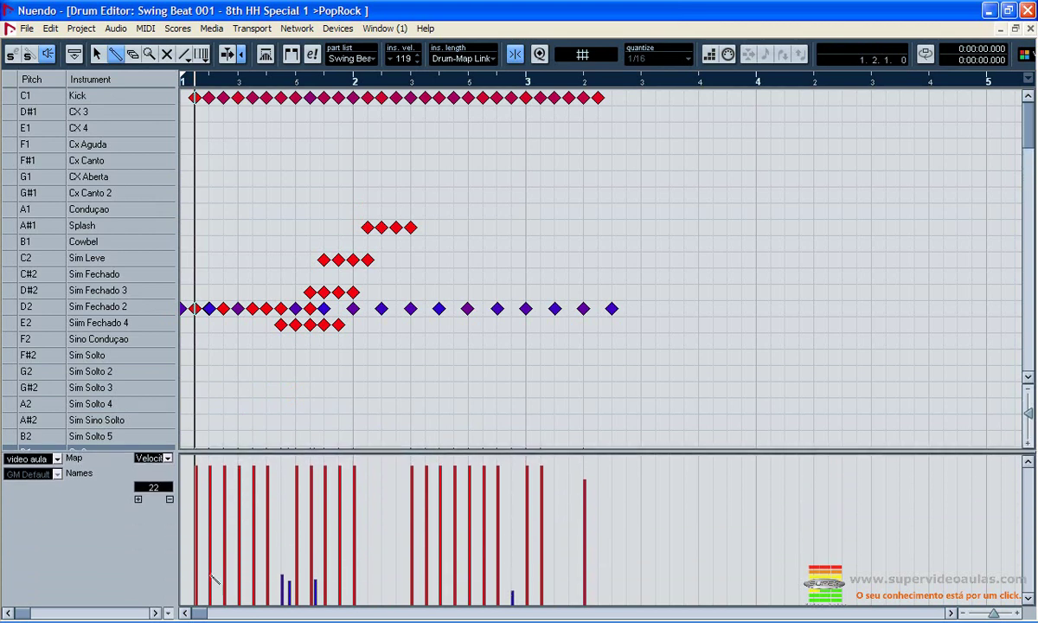
mouse_move(197, 529)
left_mouse_down()
mouse_move(256, 546)
mouse_move(449, 525)
mouse_move(551, 549)
mouse_move(586, 519)
left_mouse_up()
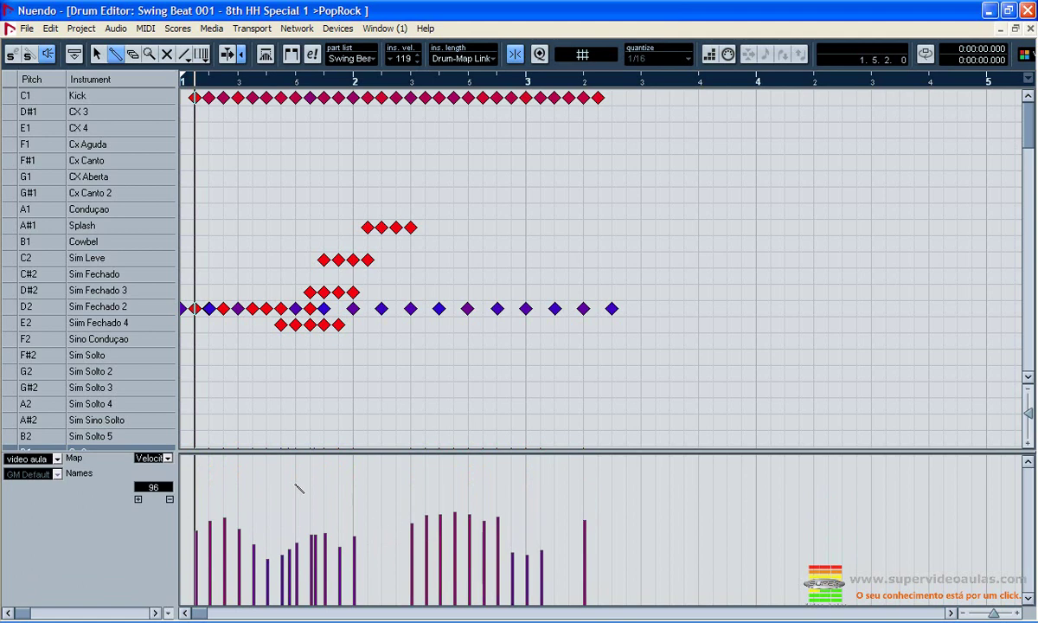
- Redraw the note velocities of Sim Fechado 2 as a wavy curve and those of Sim Fechado 4 as a rising curve
left_click(163, 314)
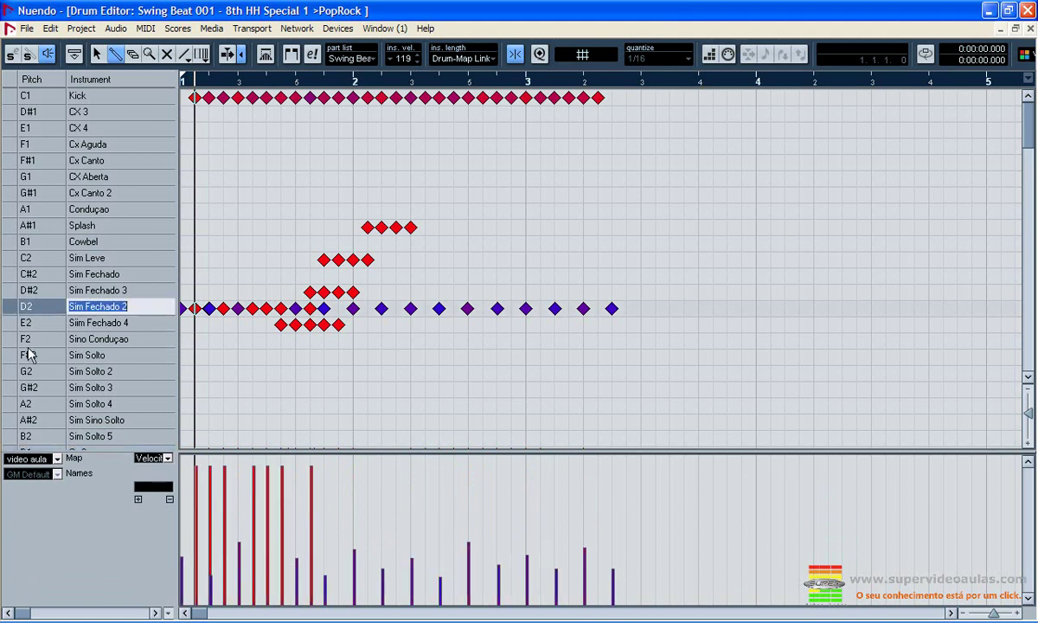
left_click(35, 323)
left_click(34, 306)
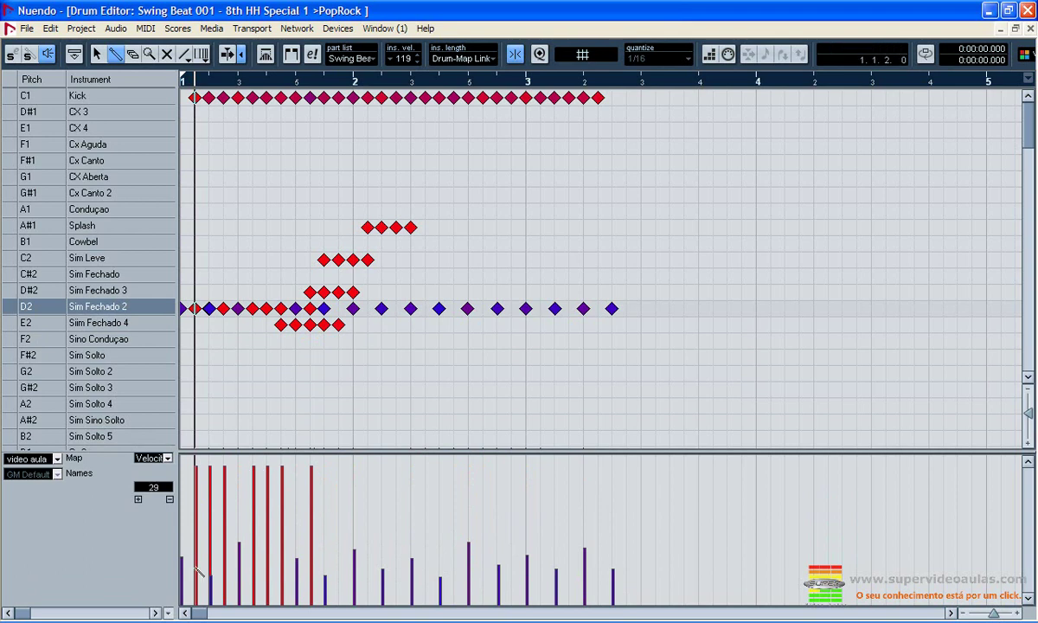
mouse_move(182, 554)
left_mouse_down()
mouse_move(312, 585)
mouse_move(352, 550)
mouse_move(405, 566)
mouse_move(441, 546)
mouse_move(500, 563)
mouse_move(561, 546)
mouse_move(614, 560)
left_mouse_up()
mouse_move(571, 528)
left_mouse_down()
mouse_move(464, 538)
mouse_move(209, 519)
mouse_move(368, 545)
mouse_move(549, 541)
left_mouse_up()
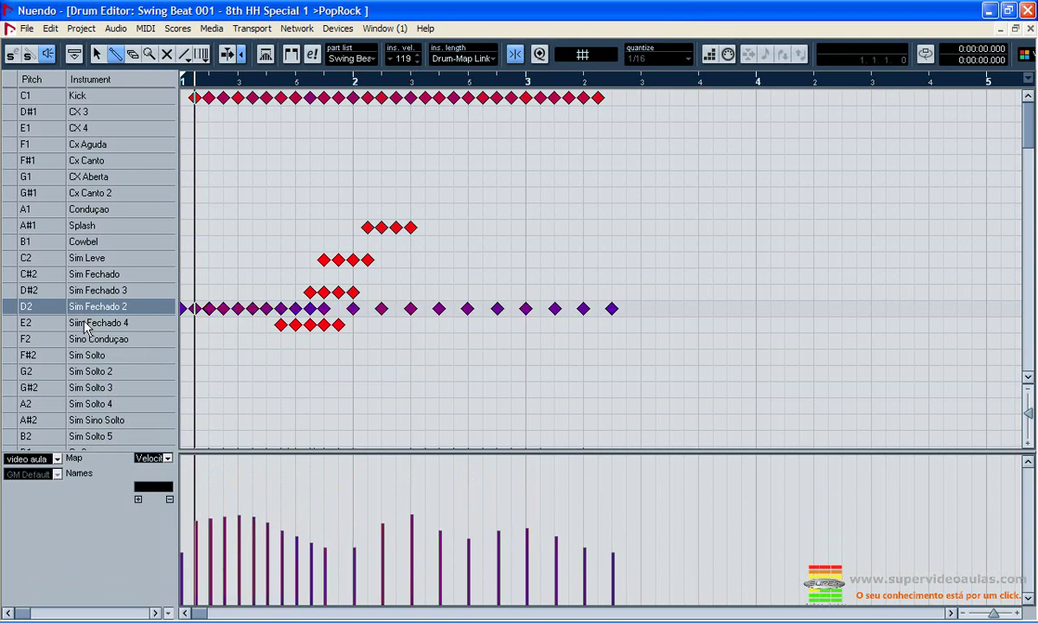
left_click(56, 324)
mouse_move(264, 527)
left_mouse_down()
mouse_move(303, 491)
mouse_move(422, 501)
left_mouse_up()
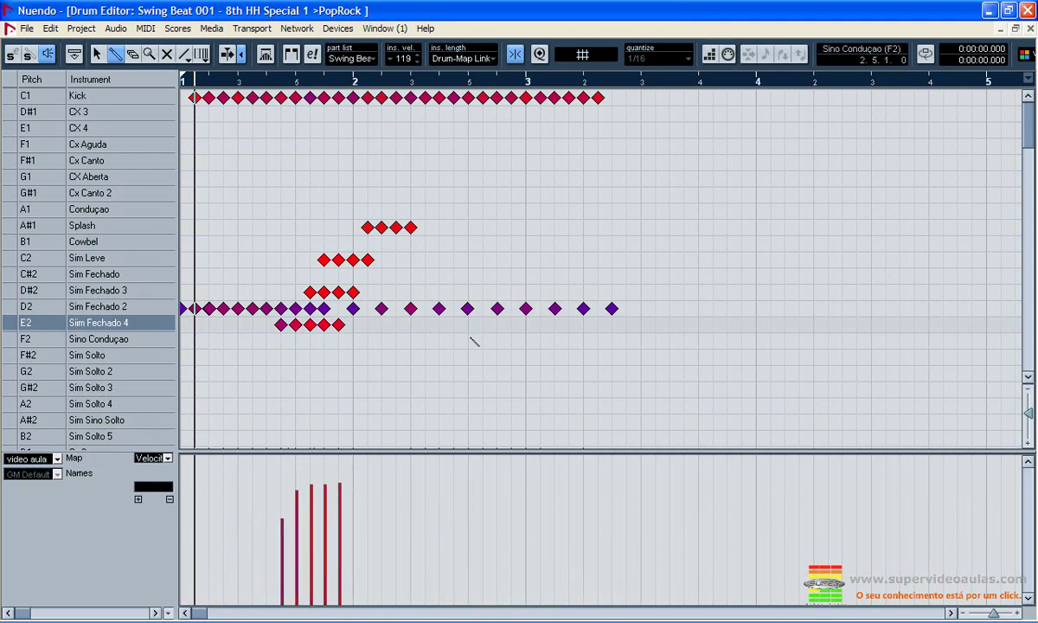
scroll(473, 341, "down", 2)
scroll(467, 340, "up", 1)
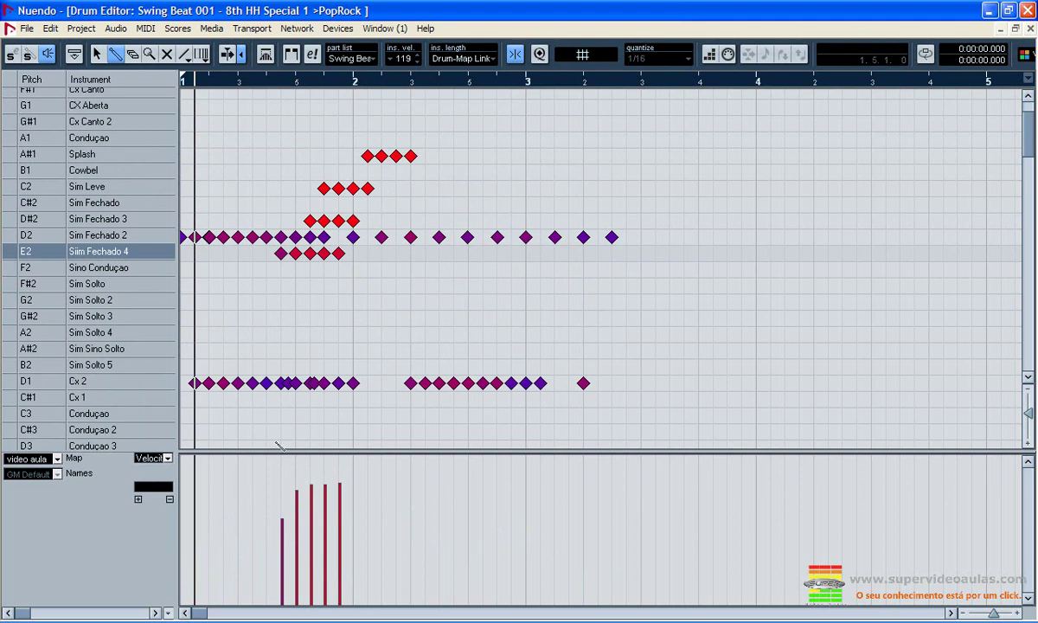
scroll(341, 403, "down", 5)
scroll(343, 404, "up", 7)
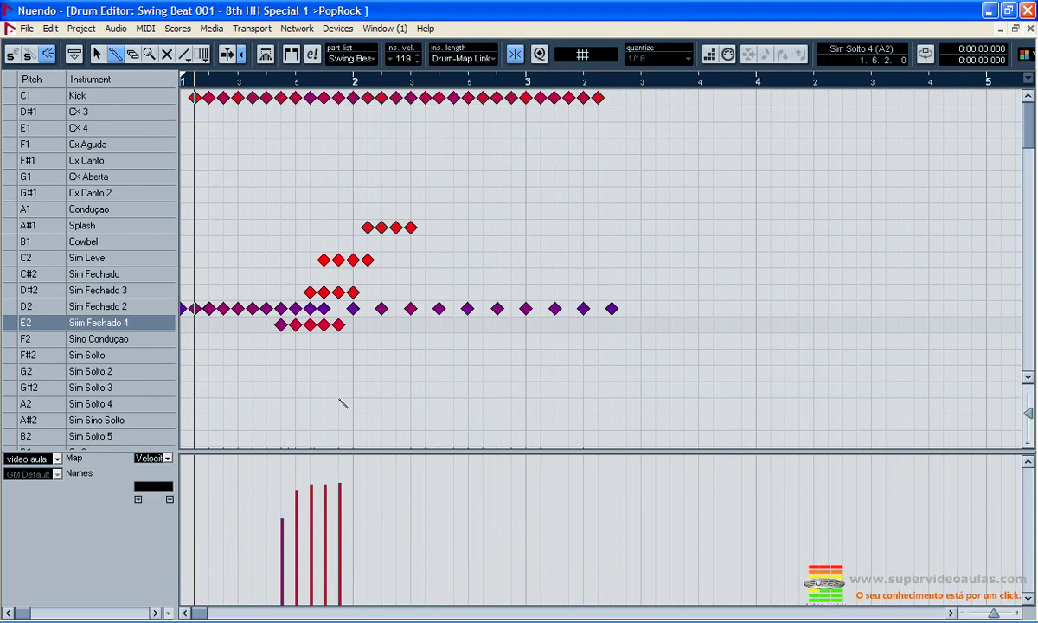
- Show and hide the info line with Sim Fechado 2 notes of bar 1 selected, and toggle acoustic feedback off and on
left_click(75, 55)
left_click(74, 54)
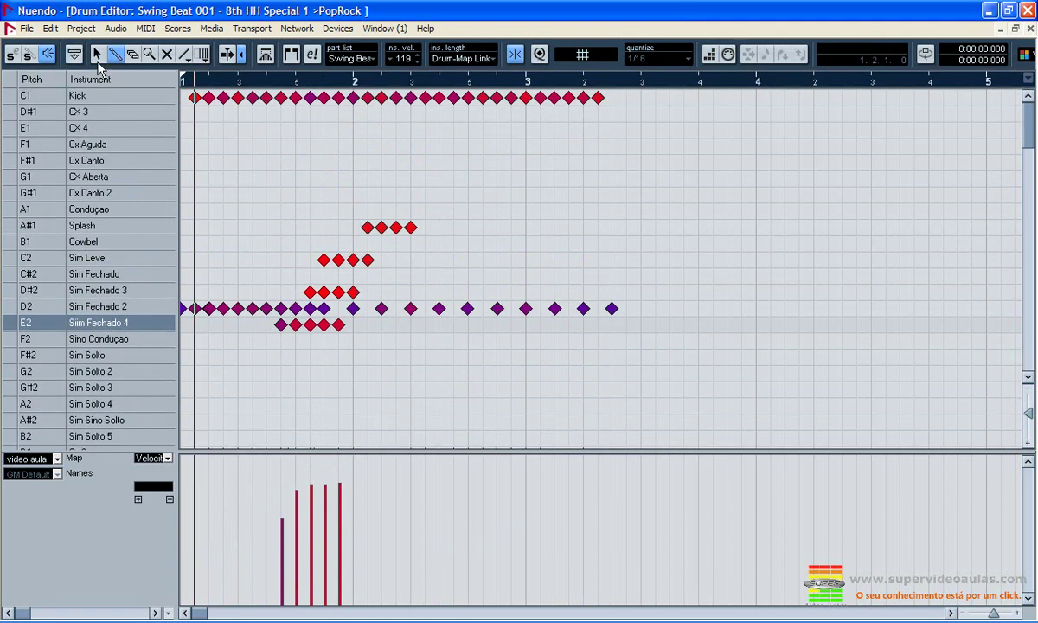
left_click(149, 307)
left_click(74, 54)
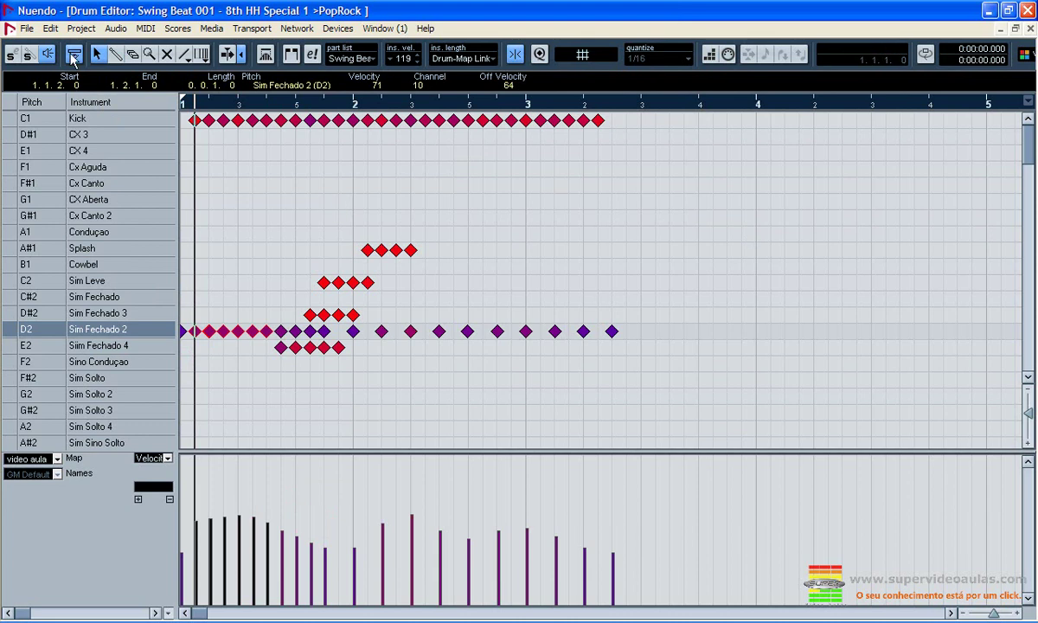
left_click(49, 55)
left_click(48, 55)
left_click(74, 54)
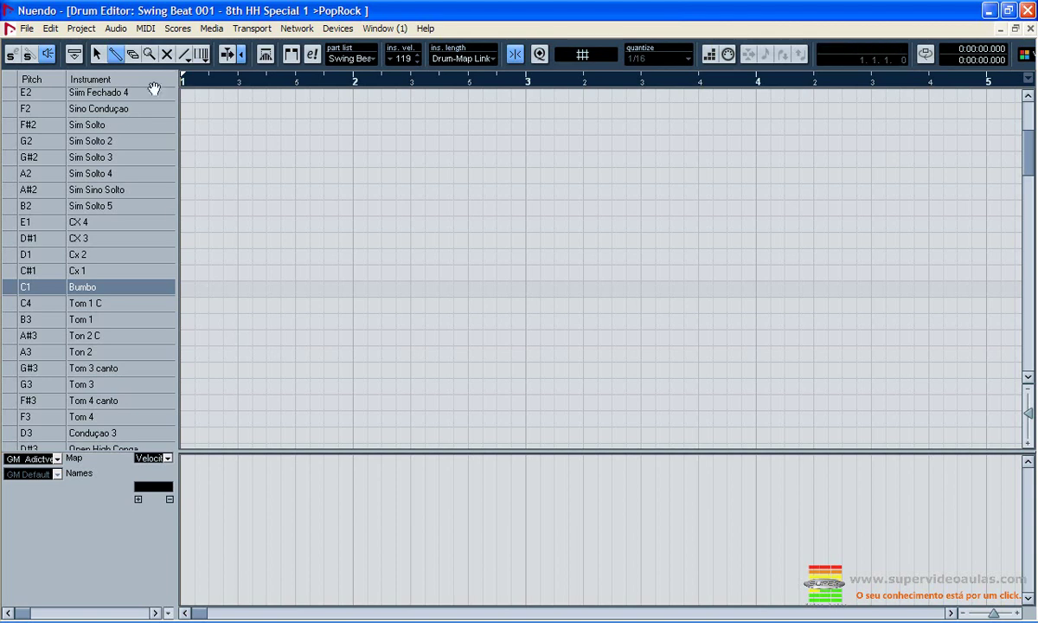
- Draw a Bumbo note at the start of bar 1 and a Cx 2 note on beat 3, and play the pattern
left_click(184, 289)
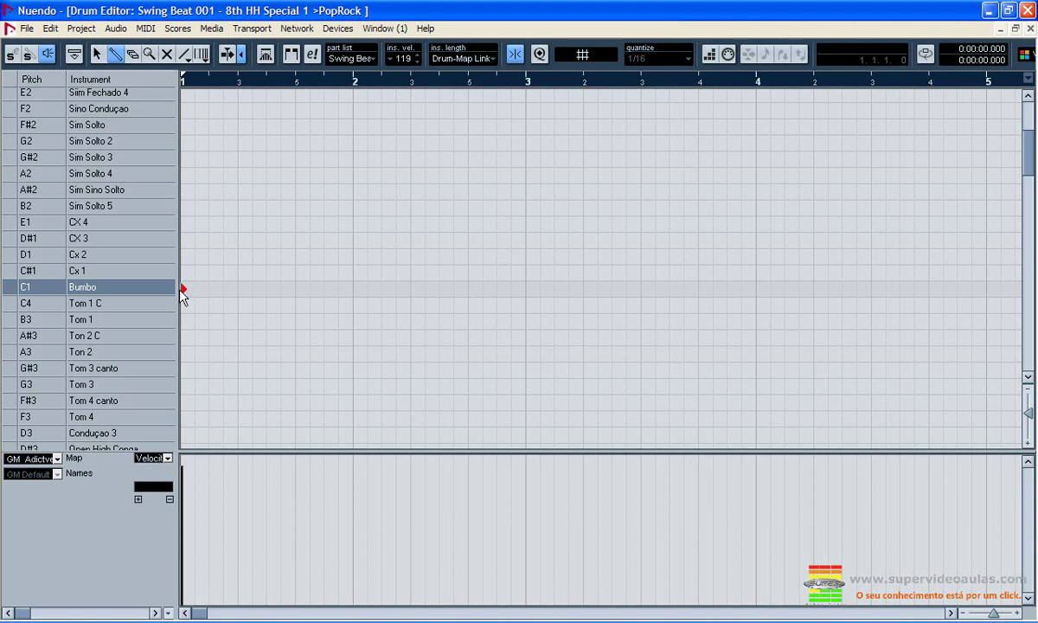
left_click(239, 272)
left_click(239, 273)
left_click(238, 257)
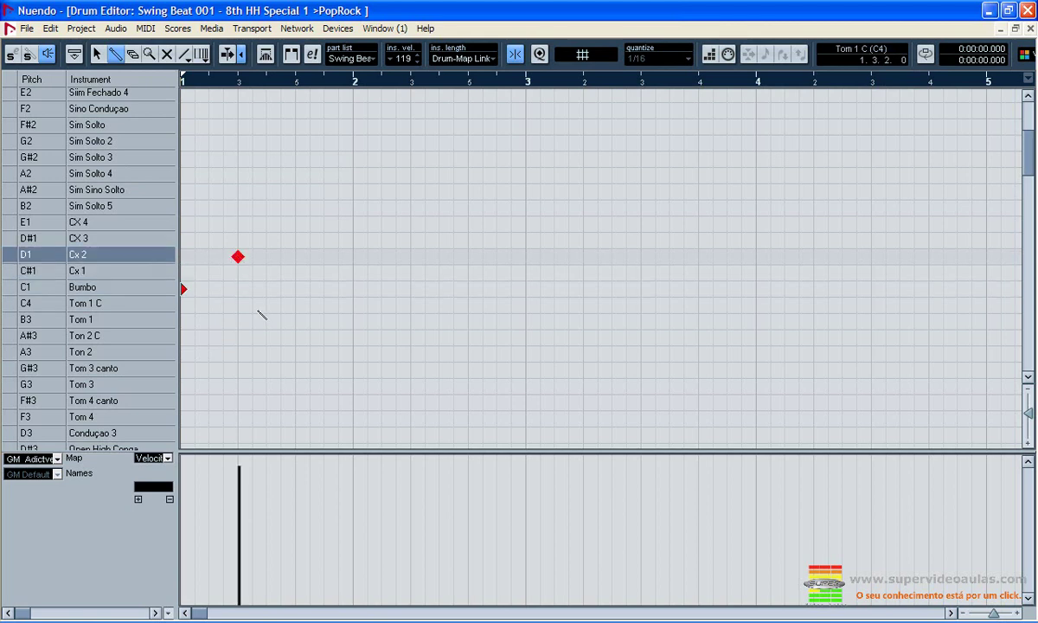
key("space")
key("space")
- Add Bumbo notes on beats 5 and 6 of bar 1 and play the pattern back
left_click(295, 289)
left_click(310, 289)
left_click(310, 289)
left_click(323, 289)
key("space")
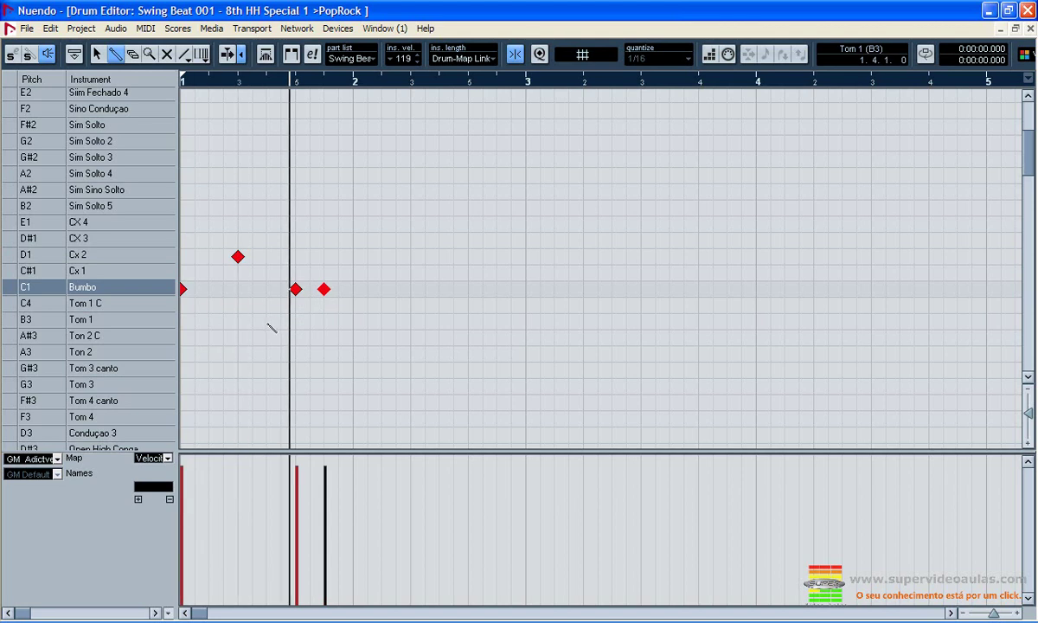
key("space")
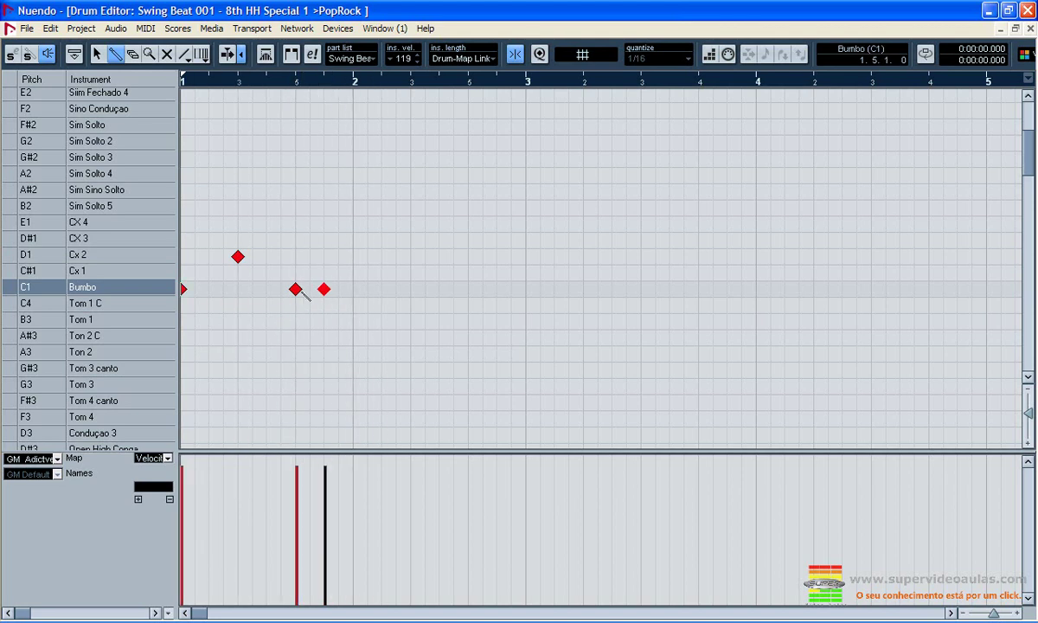
- Add a Cx 2 note at the start of bar 2 and listen to the groove
left_click(353, 257)
key("space")
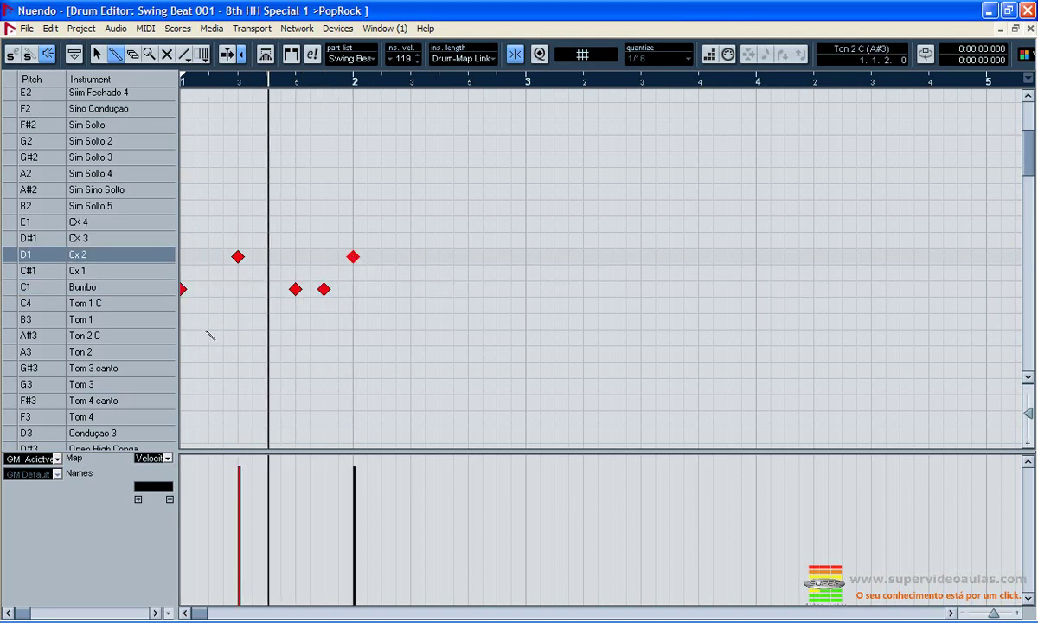
key("space")
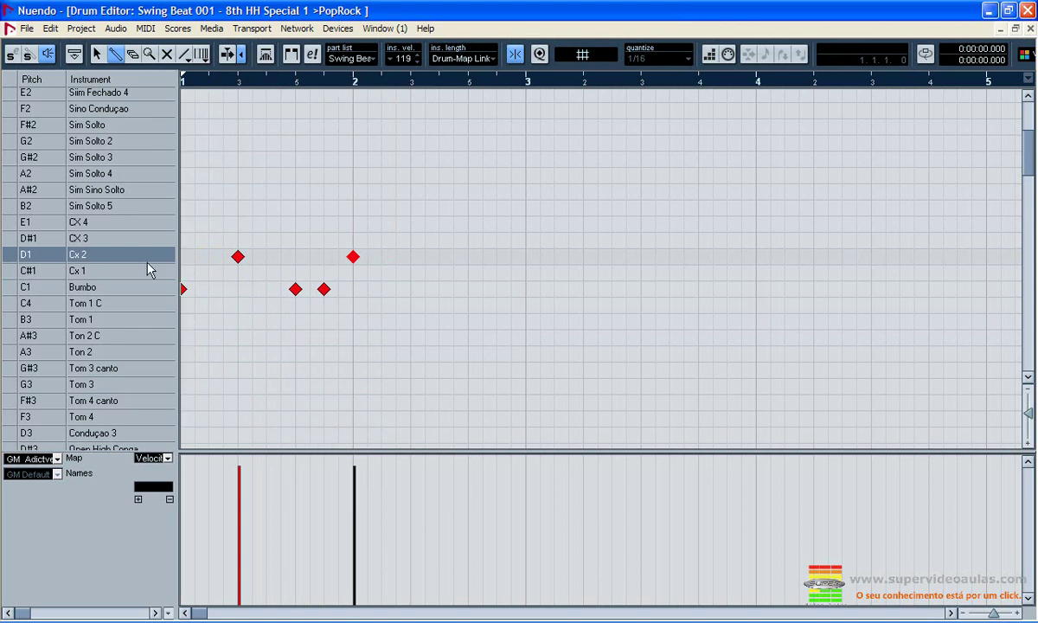
- Draw a continuous row of Sim Solto 2 notes from the start of bar 1 through the first beat position of bar 2
scroll(143, 235, "up", 3)
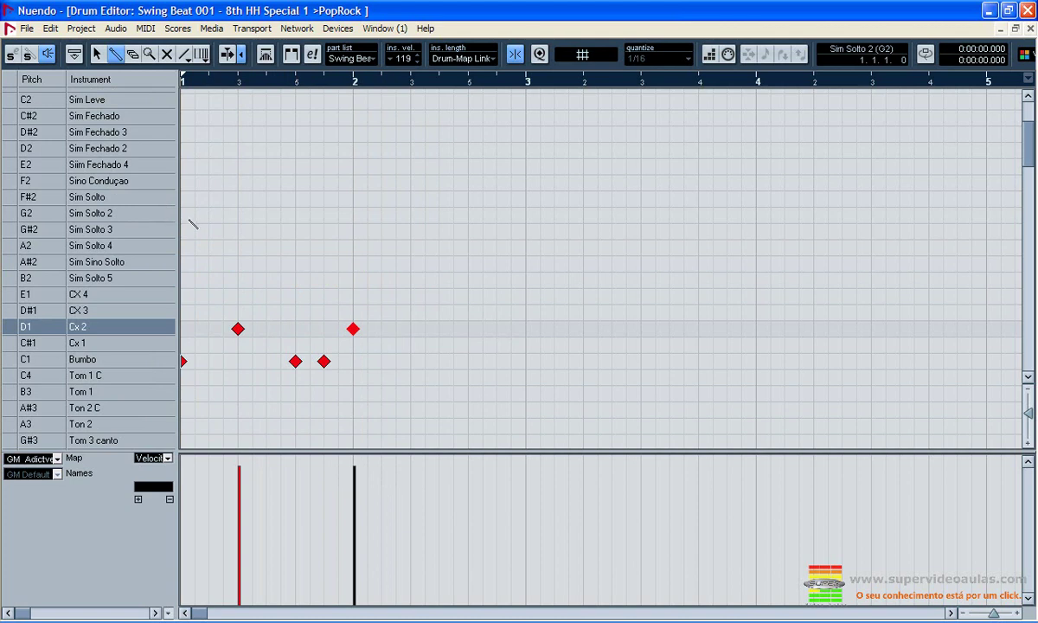
left_click_drag(183, 215, 360, 217)
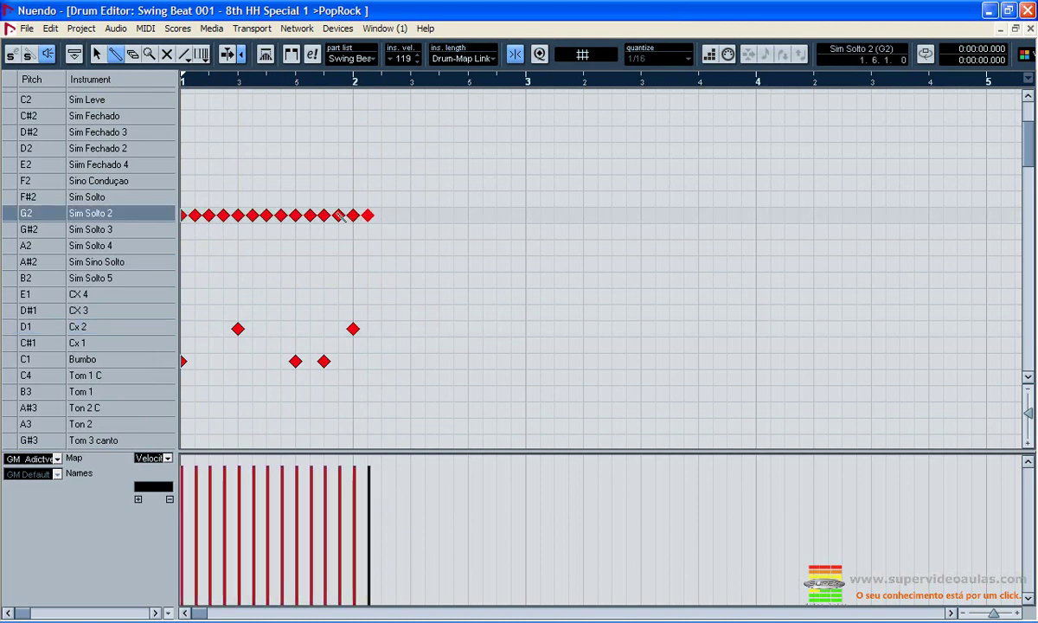
left_click(367, 214)
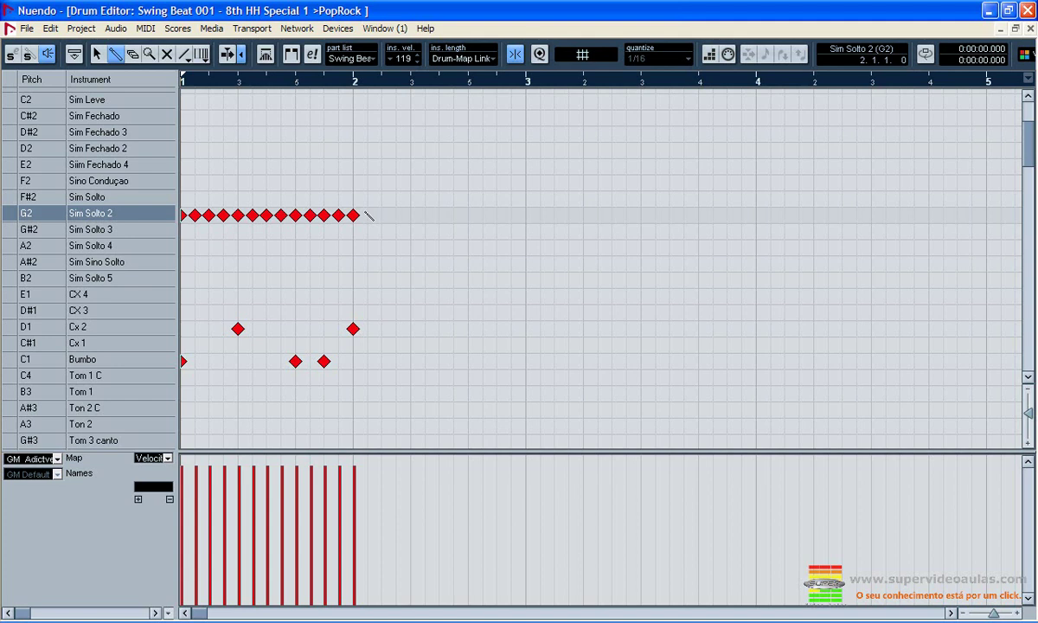
- Thin out the Sim Solto 2 row to notes on beats 1, 3 and 5 of bar 1 and the start of bar 2, and play it
left_click(196, 215)
left_click(209, 215)
left_click(223, 215)
left_click(251, 214)
left_click(267, 215)
left_click(266, 214)
left_click(281, 215)
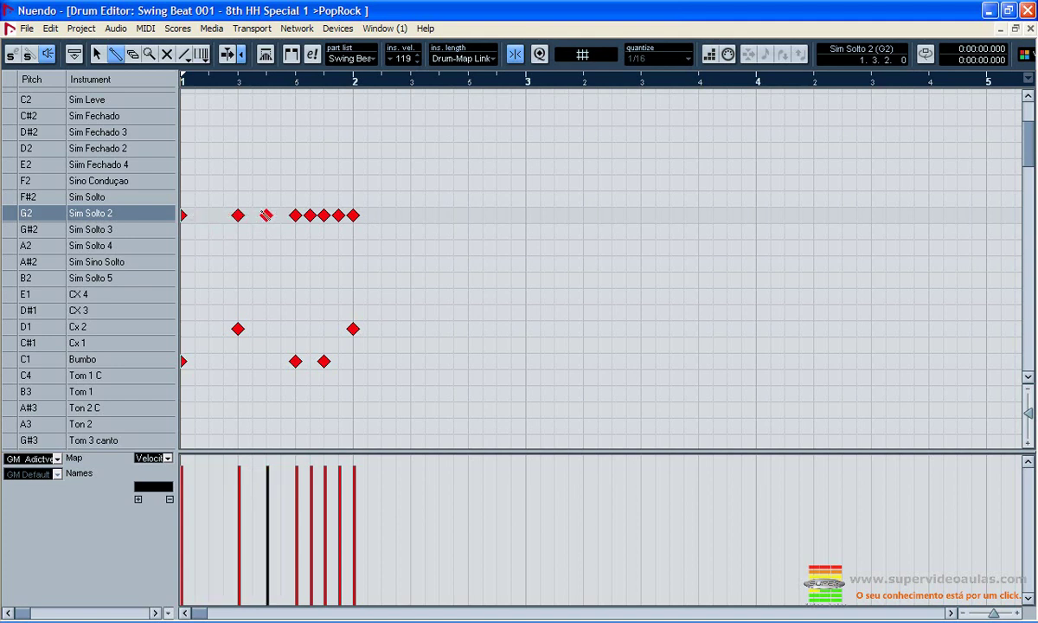
left_click(266, 214)
left_click(309, 214)
left_click(323, 214)
left_click(337, 215)
key("space")
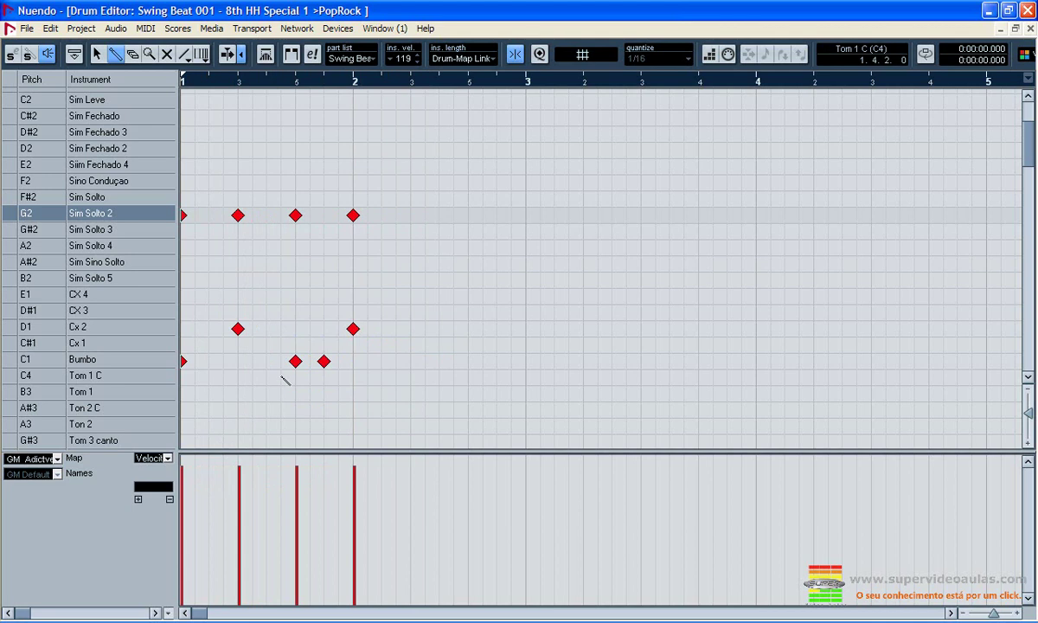
- Lower the velocities of the Sim Solto 2 notes on beat 3 of bar 1 and at the start of bar 2, and play the result
scroll(285, 380, "down", 3)
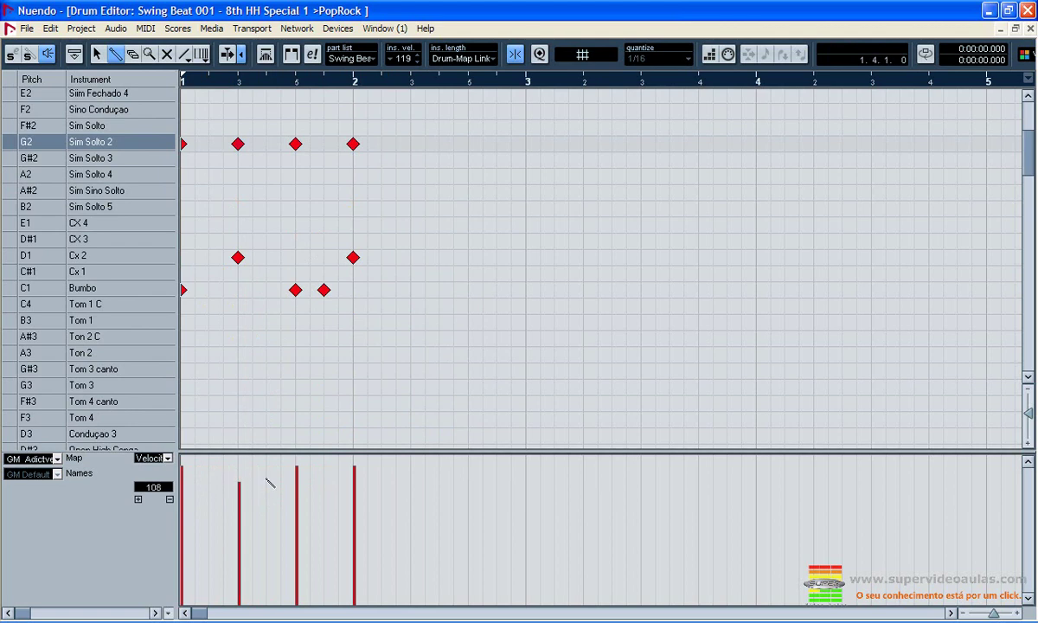
left_click(354, 481)
key("space")
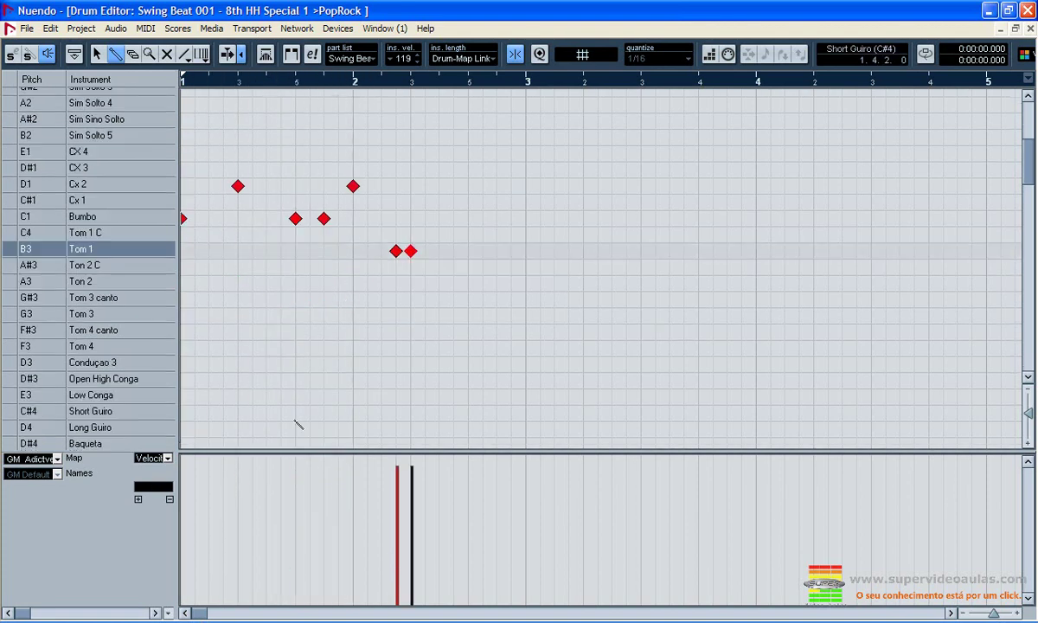
- Undo the last Tom 1 note, add a Tom 1 note on beat 2 of bar 2 before the remaining one, and play the pattern
key("ctrl+z")
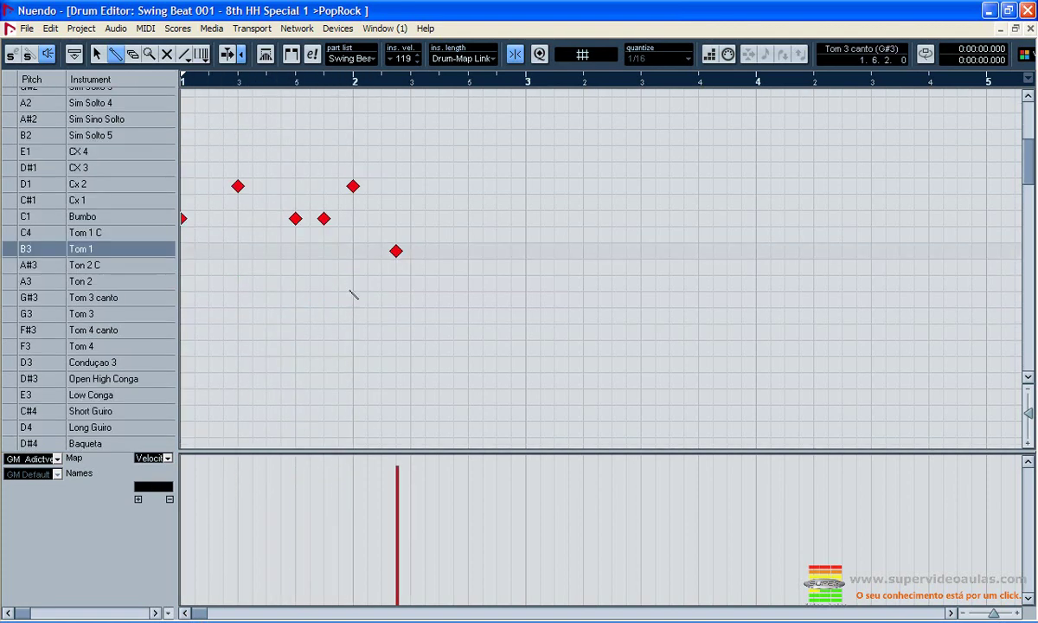
left_click(382, 251)
key("space")
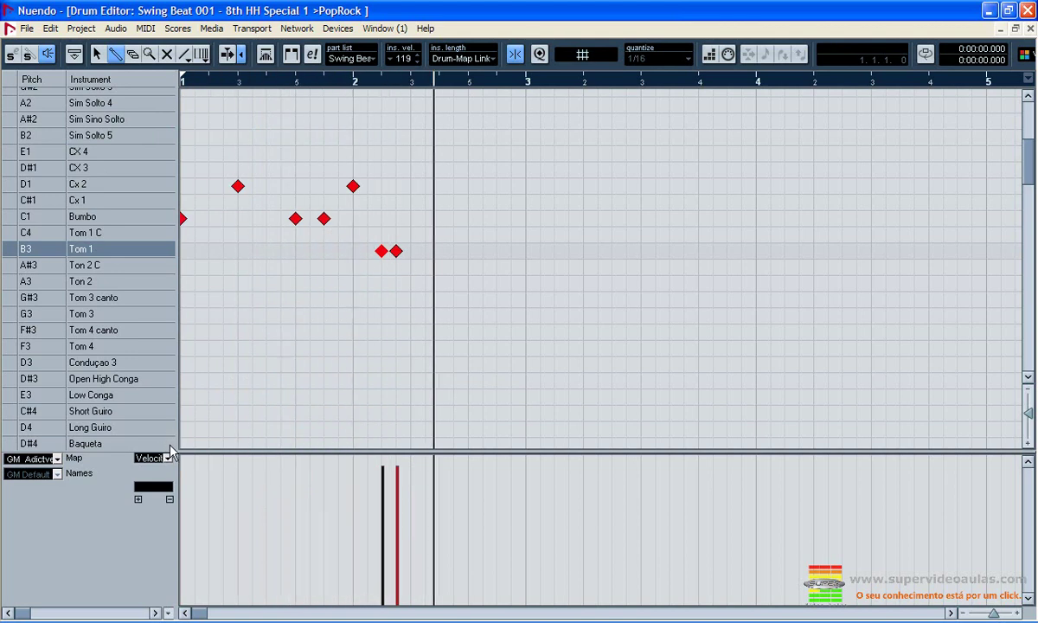
- Draw two consecutive Ton 2 notes starting on beat 3 of bar 2, directly after the Tom 1 pair
left_click(403, 283)
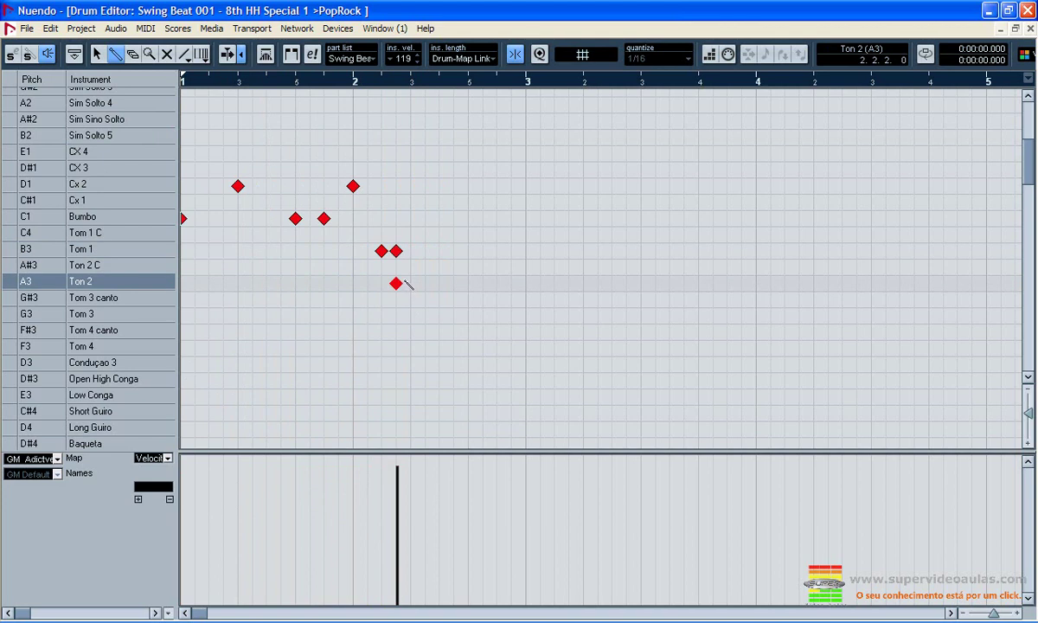
left_click(404, 283)
left_click(413, 283)
left_click(425, 283)
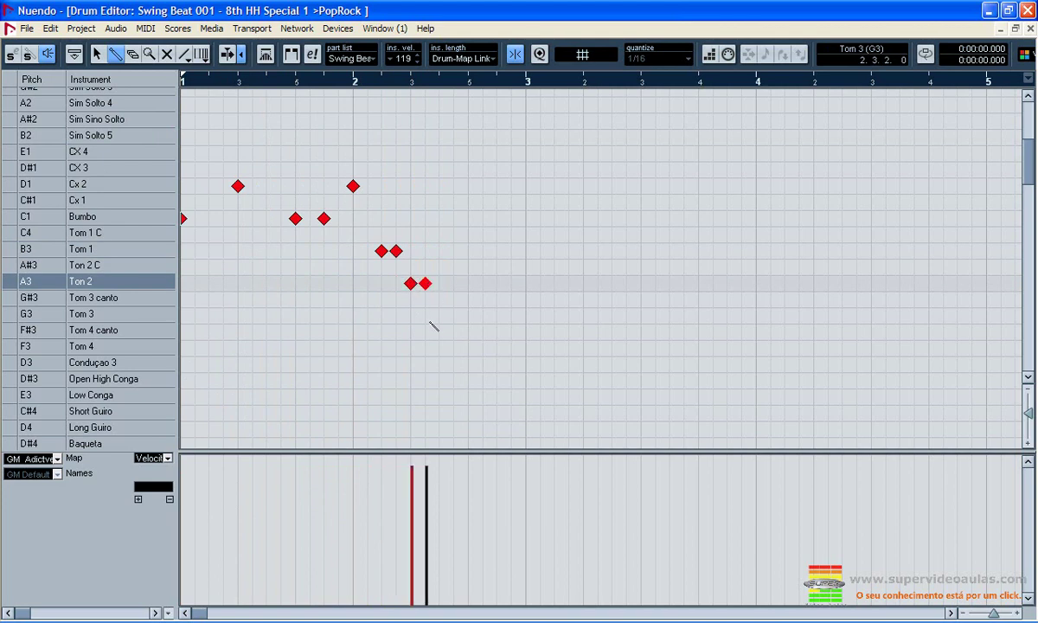
- Draw two consecutive Tom 3 notes starting on beat 4 of bar 2 and play the finished fill
left_click(439, 315)
left_click(453, 316)
key("space")
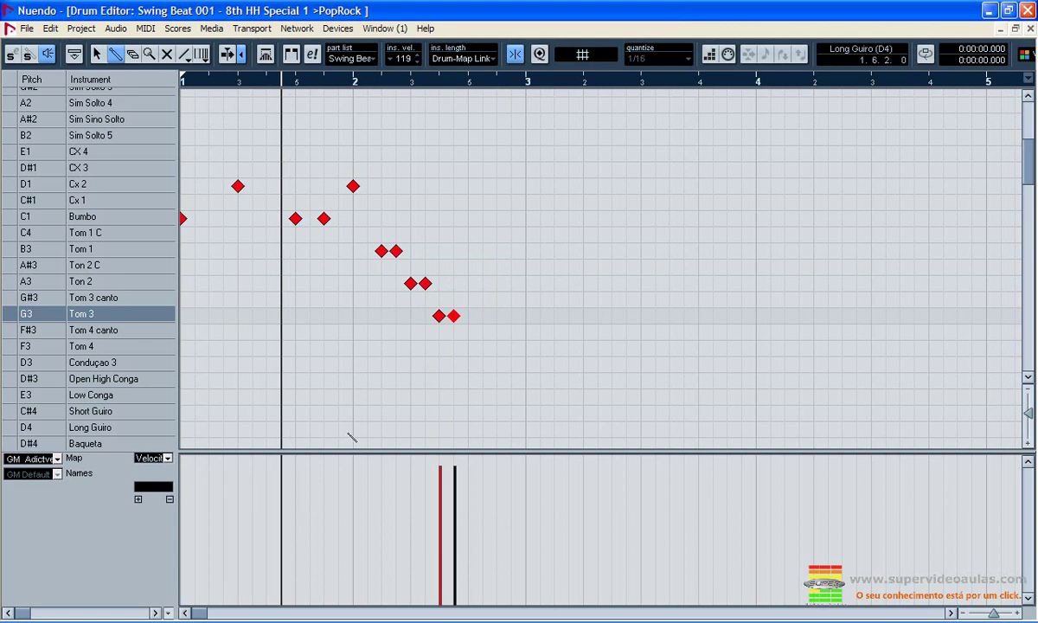
key("space")
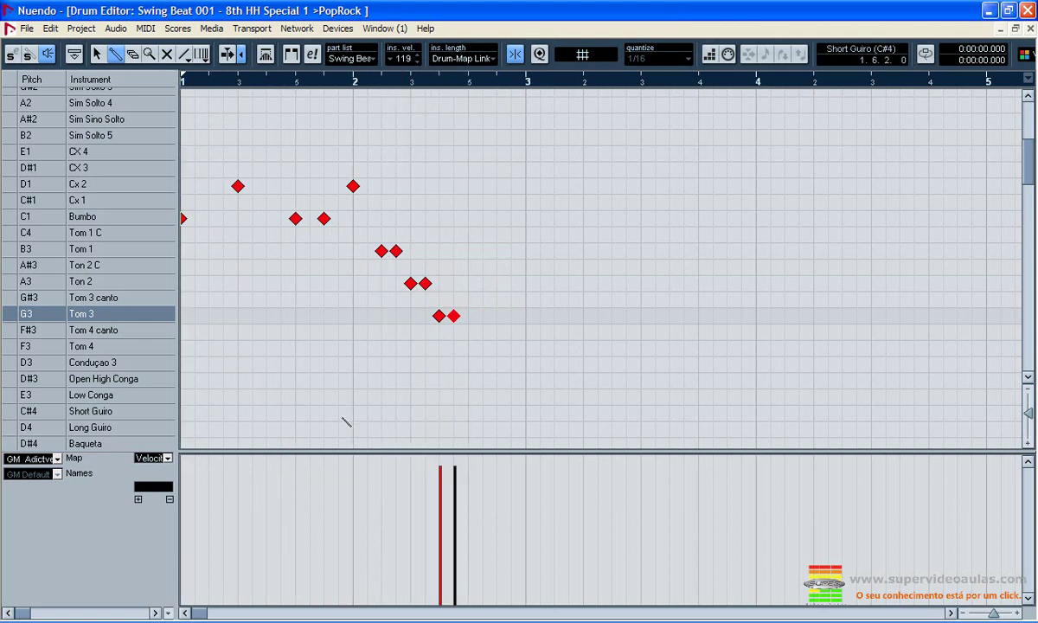
- Move the six tom fill notes together one eighth later to start on beat 3 of bar 2, and play the result
left_click(96, 54)
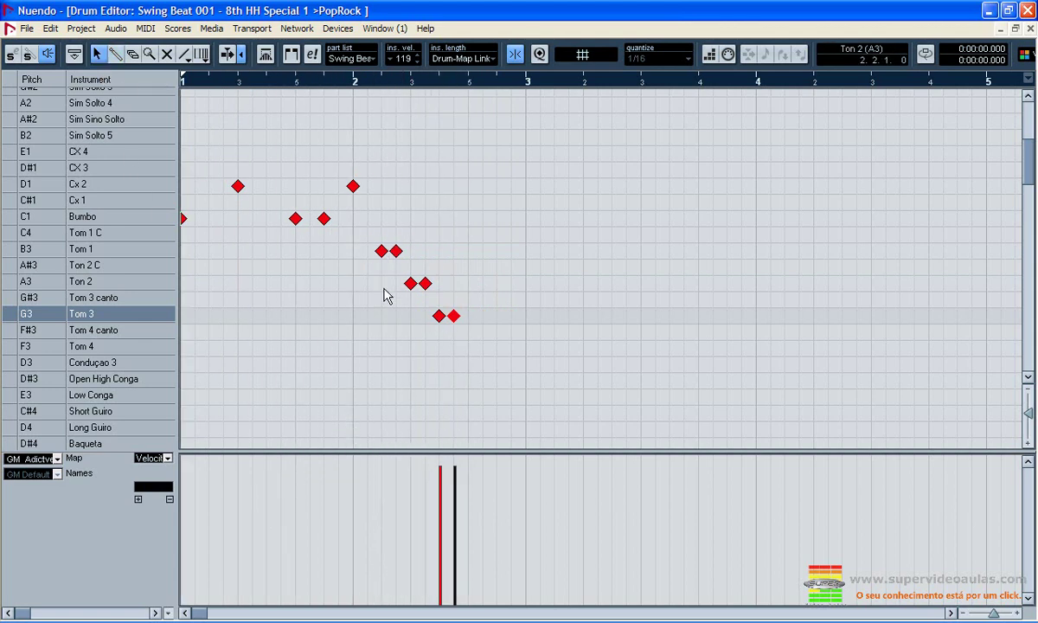
left_click_drag(366, 234, 528, 356)
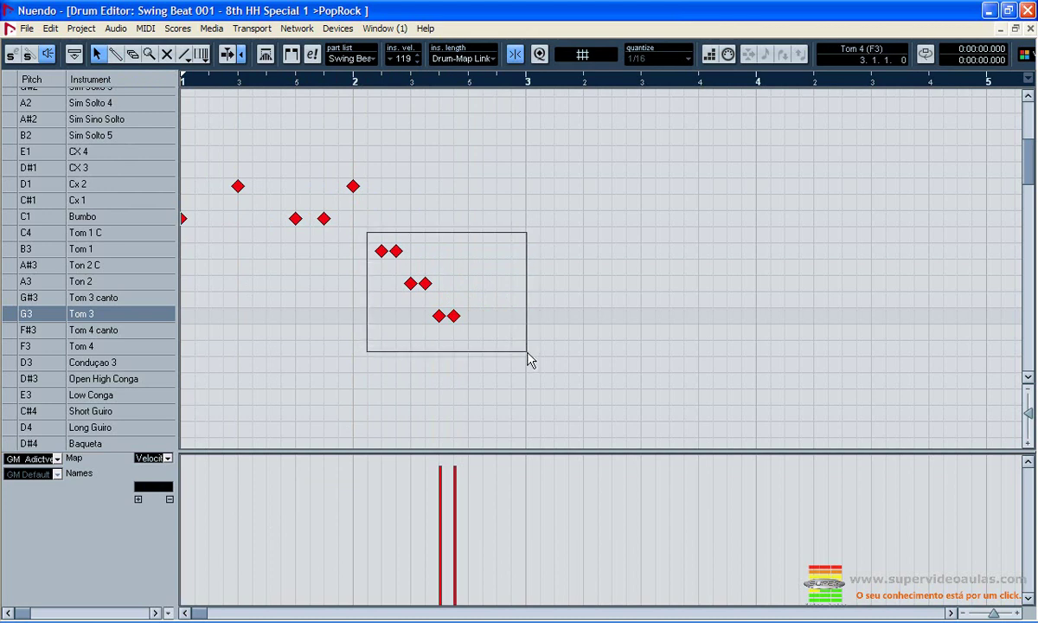
left_click(385, 253)
left_click_drag(388, 257, 421, 261)
key("space")
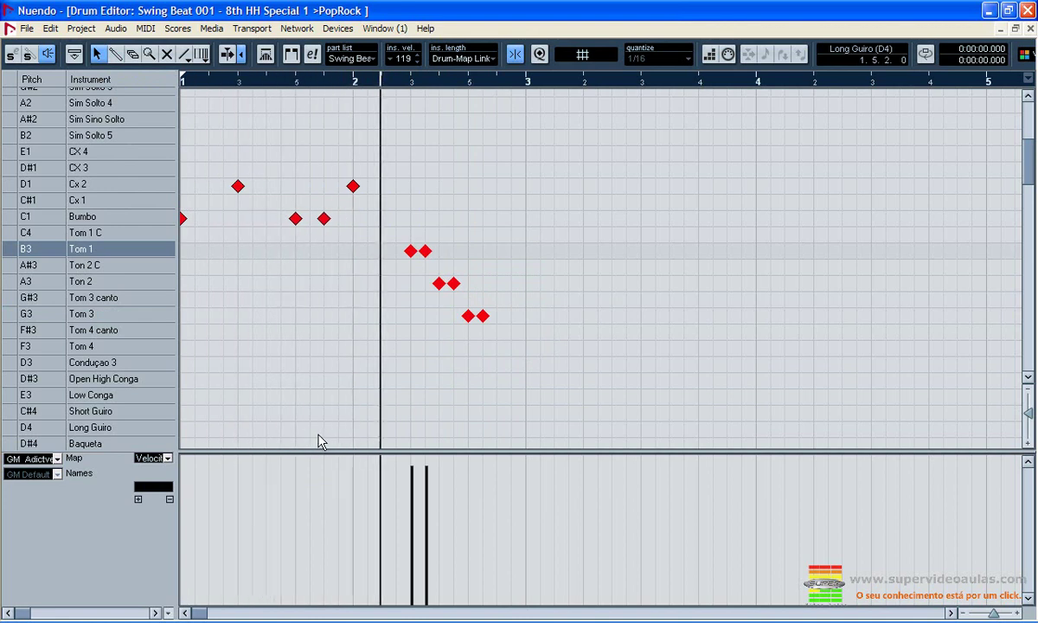
key("space")
- Draw a Sim Solto 2 note on beat 3 of bar 2 and play the pattern
scroll(400, 279, "up", 5)
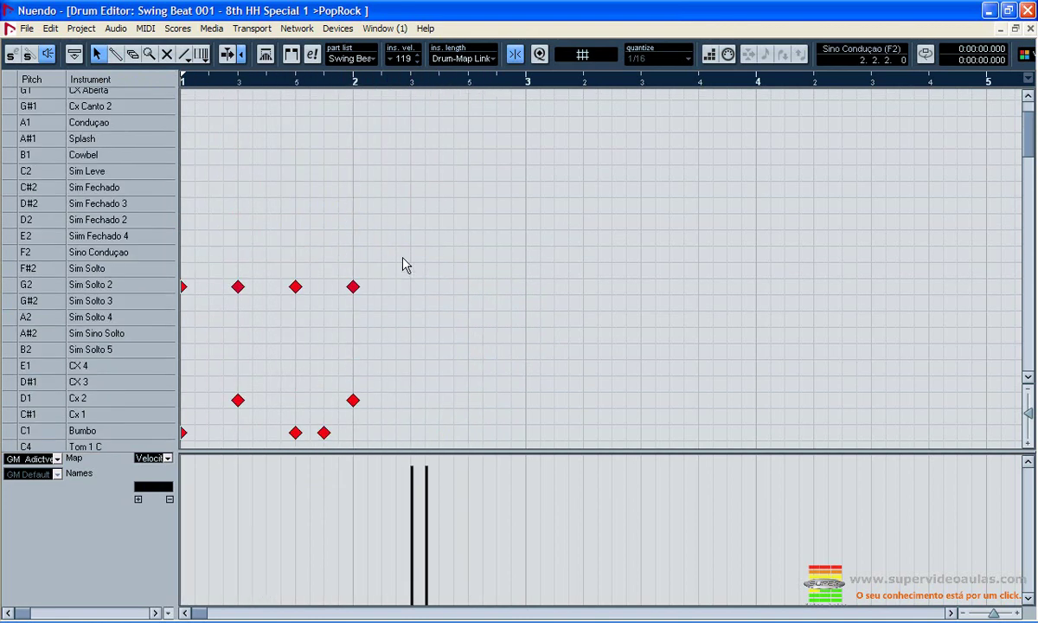
scroll(403, 262, "down", 2)
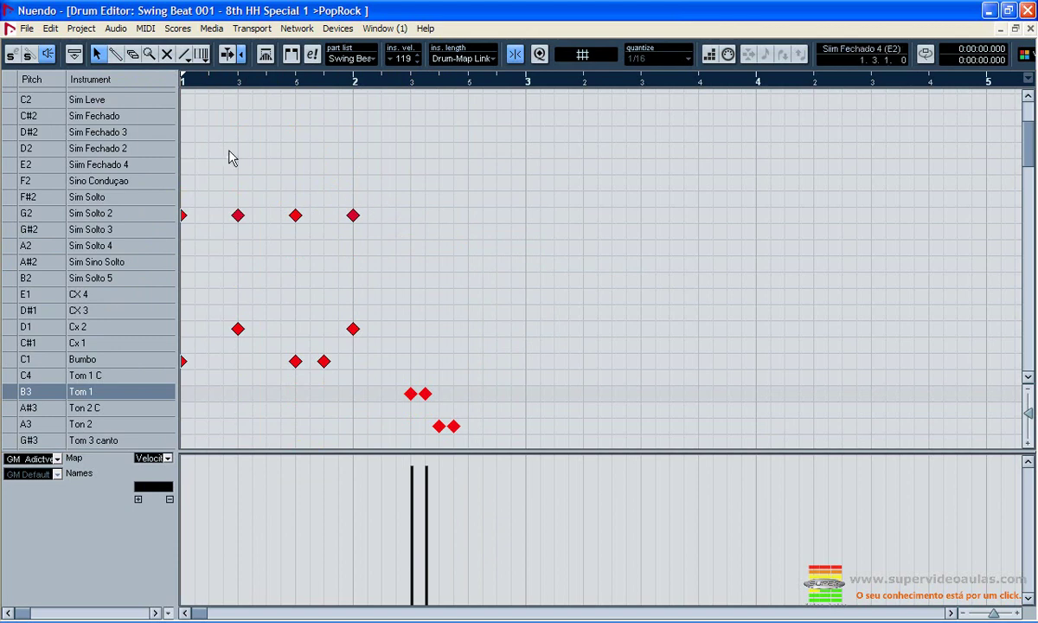
left_click(116, 54)
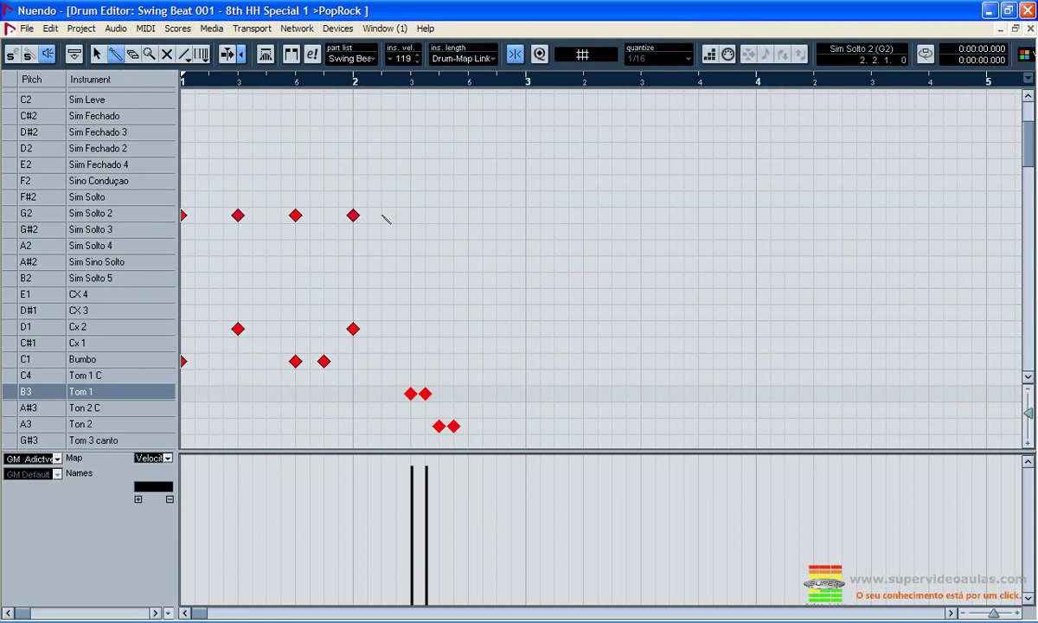
left_click(411, 215)
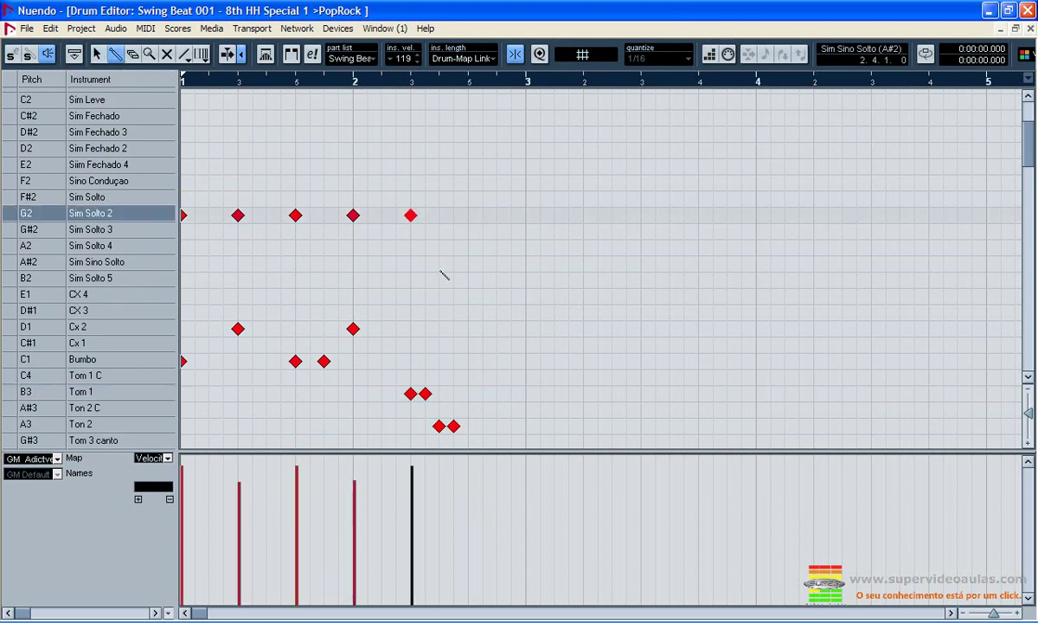
scroll(441, 274, "down", 2)
key("space")
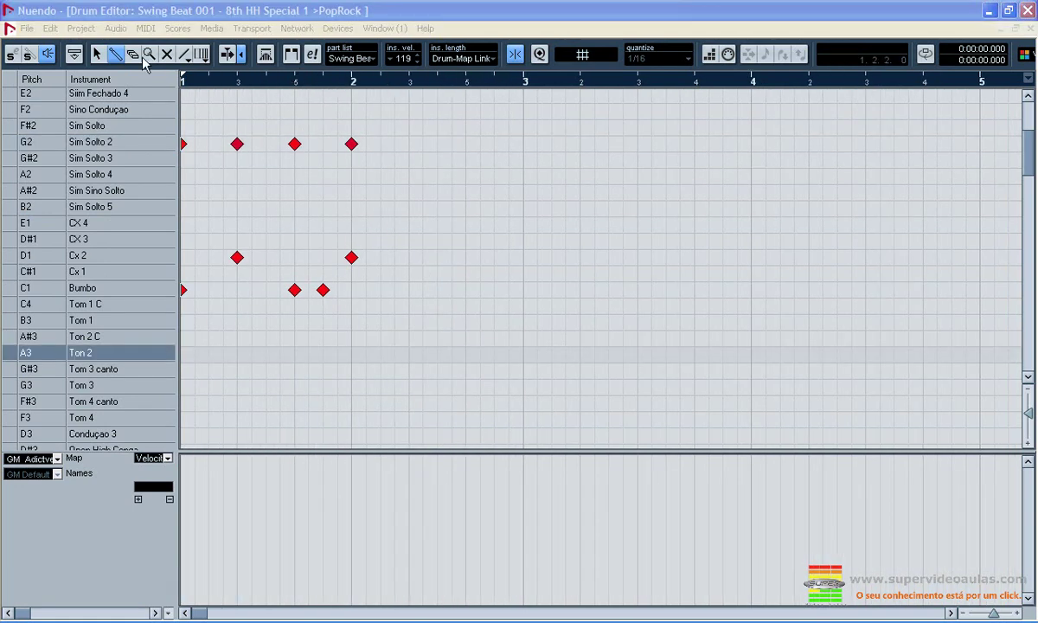
- Show the transport panel, place the project cursor on beat 5 of bar 1 and play from there
left_click(117, 56)
key("F2")
left_click(286, 80)
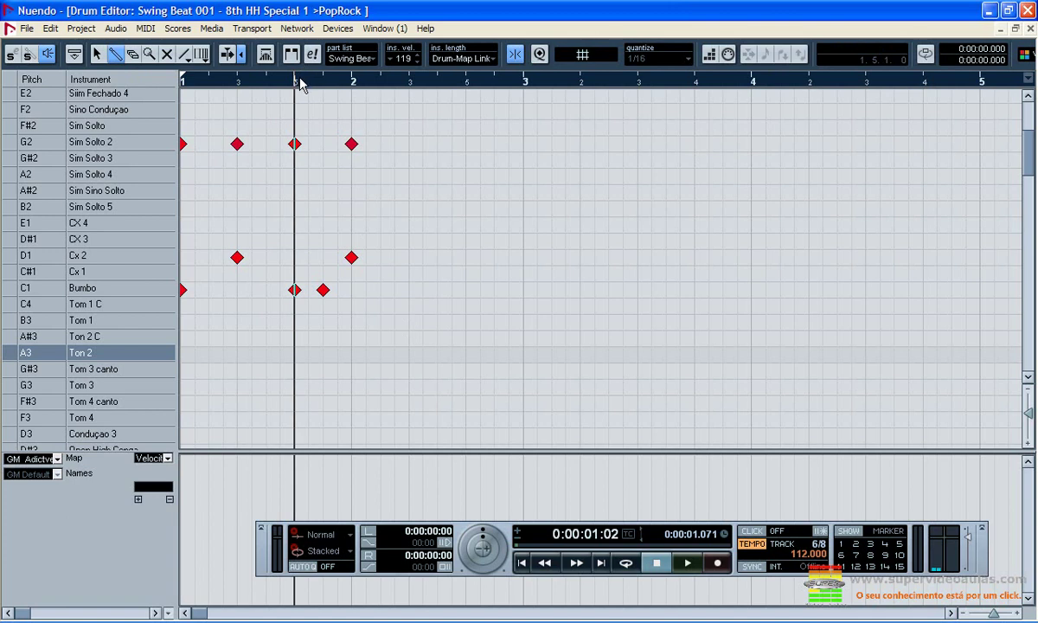
key("space")
key("space")
- Try a Tom 1 note one sixteenth after beat 2 of bar 2, play it and delete the note
left_click(394, 321)
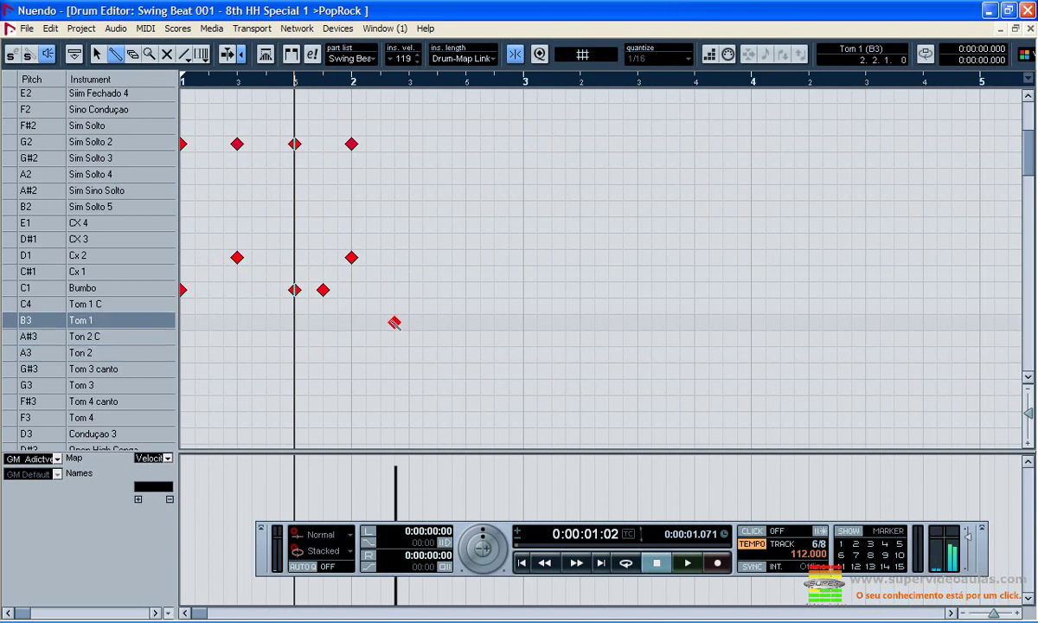
key("space")
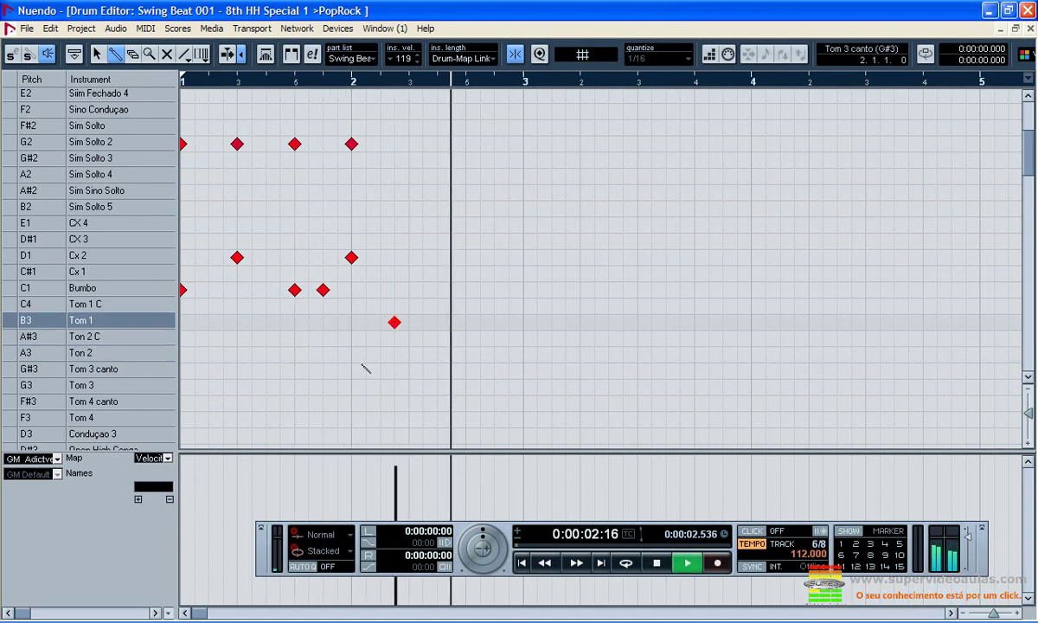
key("space")
left_click(392, 323)
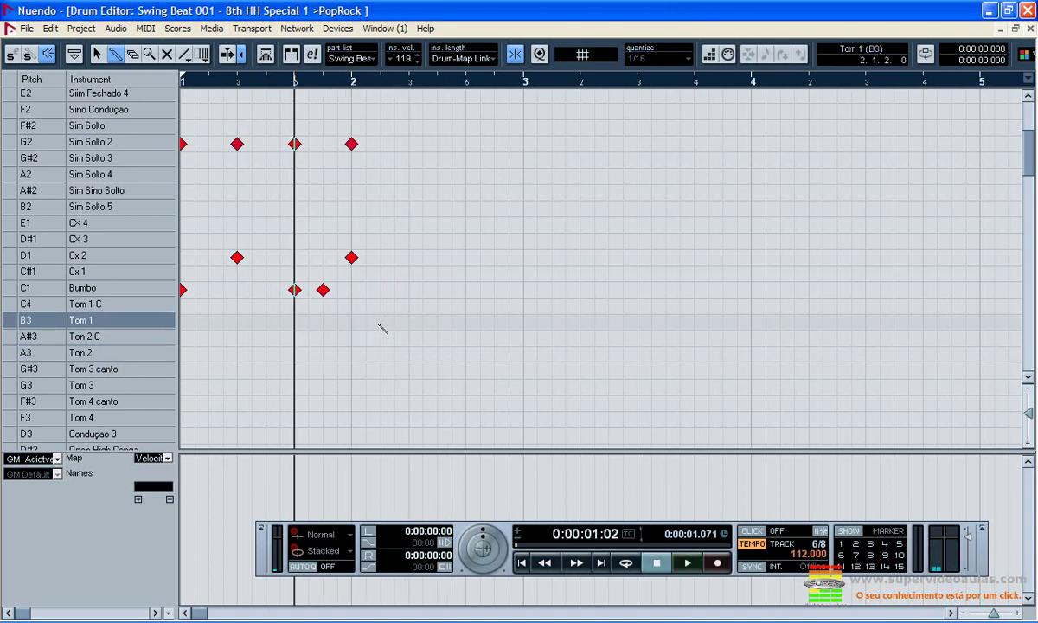
- Draw a Tom 1 note exactly on beat 2 of bar 2 and play the pattern
left_click(381, 322)
key("space")
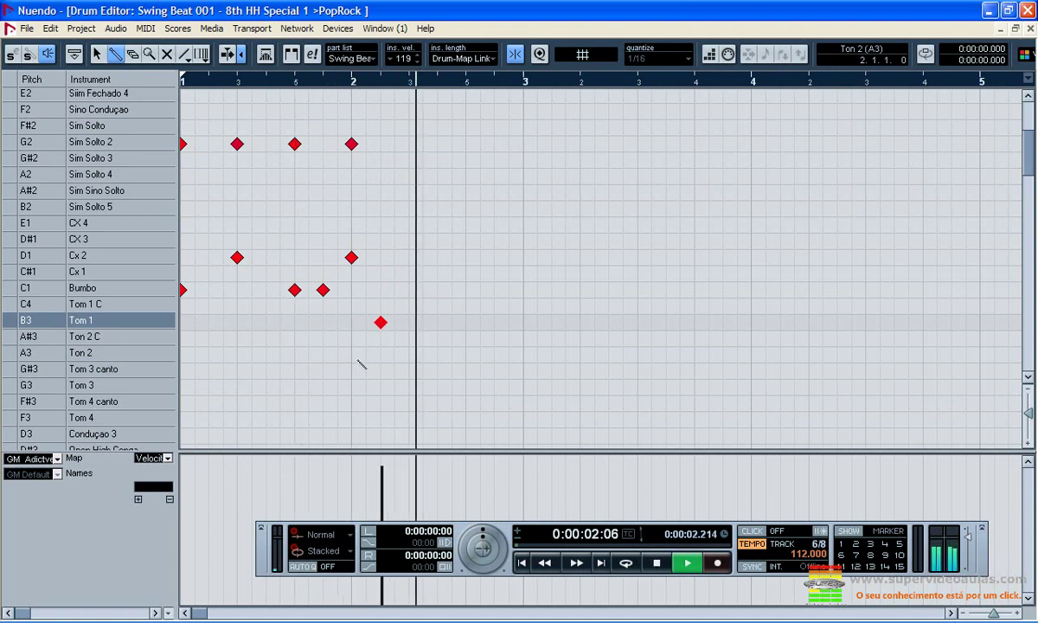
key("space")
- Draw a Ton 2 note on beat 3 and a Tom 3 note on beat 4 of bar 2, and play the fill
left_click(409, 355)
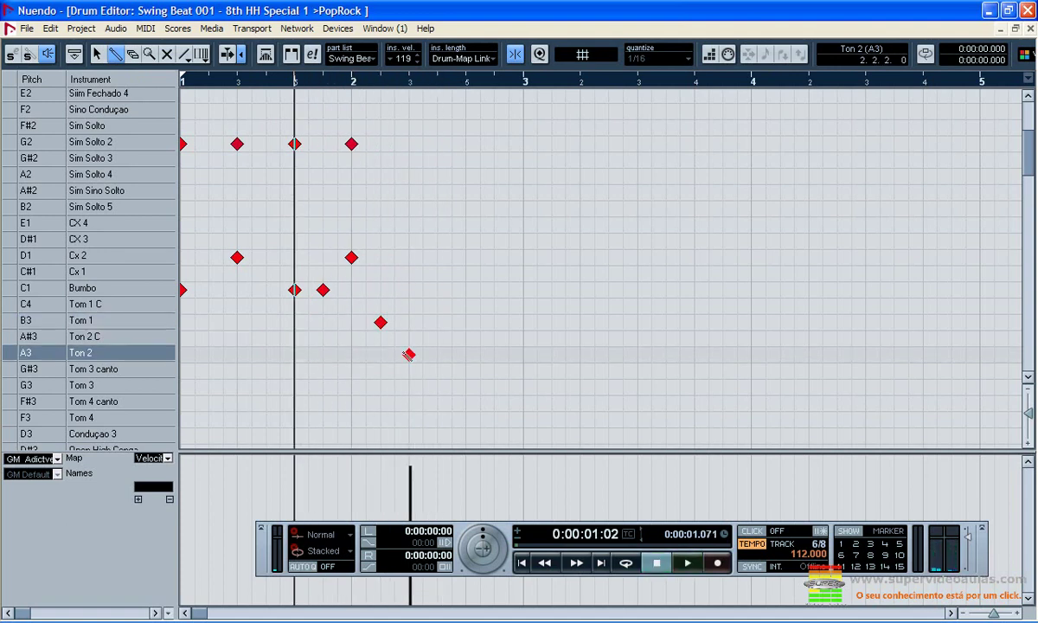
left_click(436, 386)
key("space")
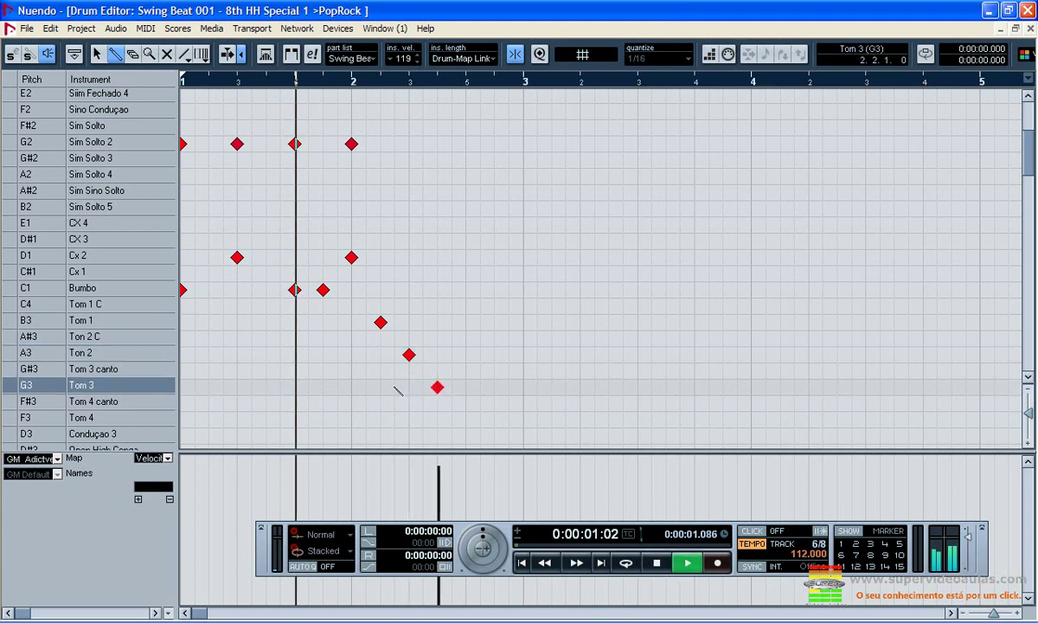
key("space")
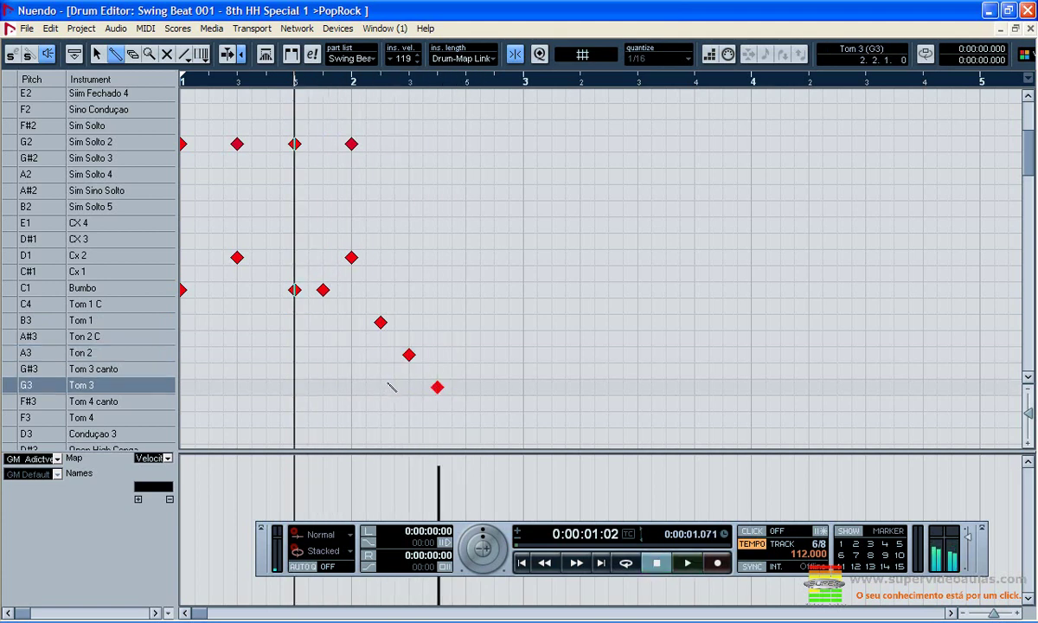
key("space")
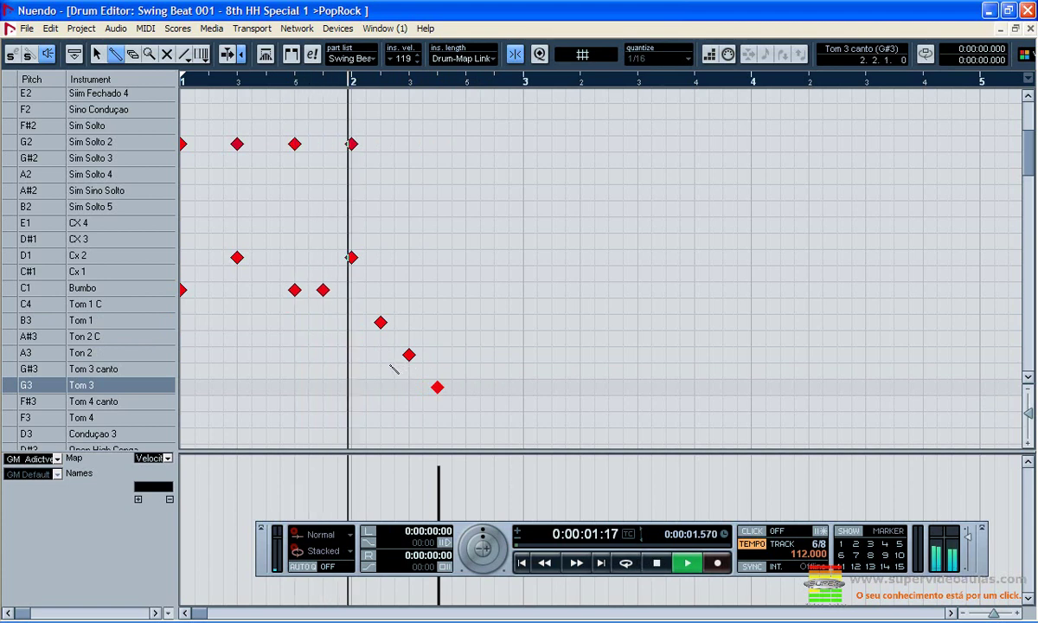
key("space")
- Shift the Ton 2 note in bar 2 one sixteenth later and play the fill
left_click_drag(414, 355, 428, 356)
key("space")
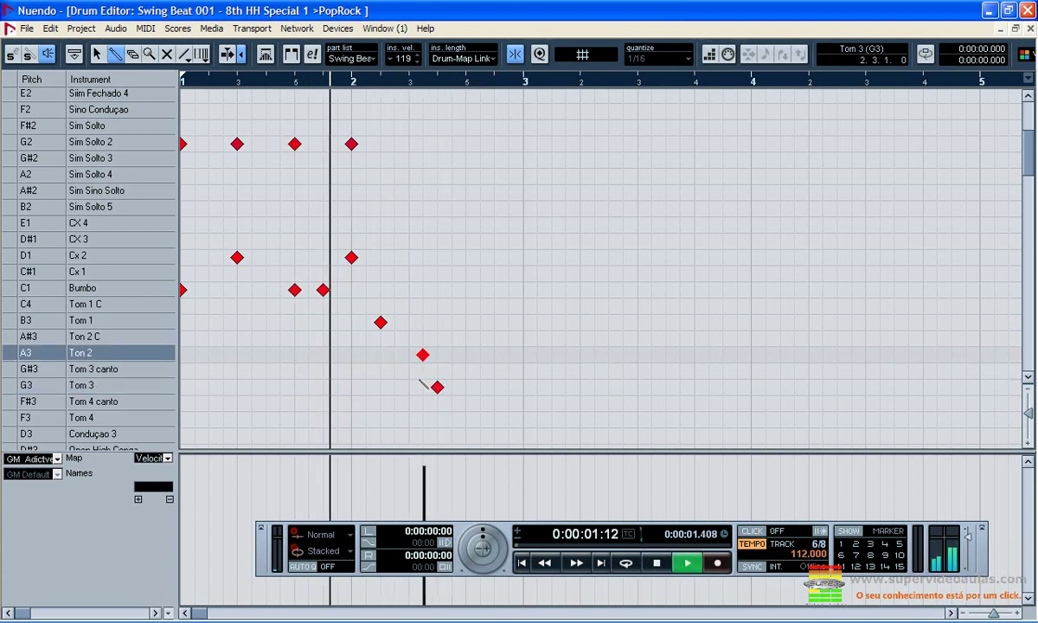
key("space")
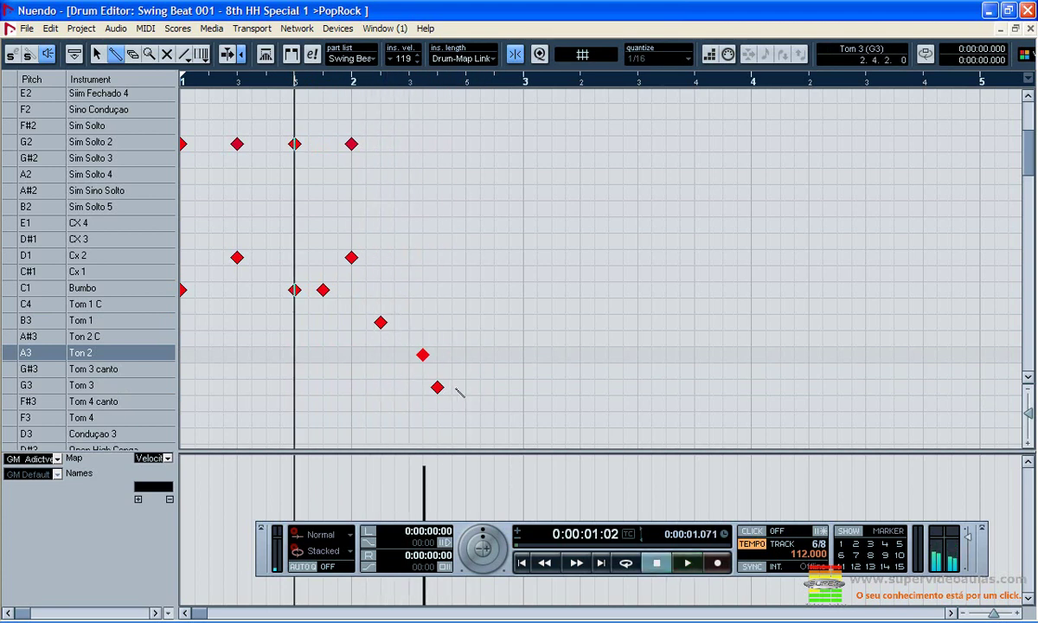
- Replace the Tom 3 note on beat 4 of bar 2 with one on beat 5, and play the fill several times
left_click(437, 387)
left_click(463, 390)
key("space")
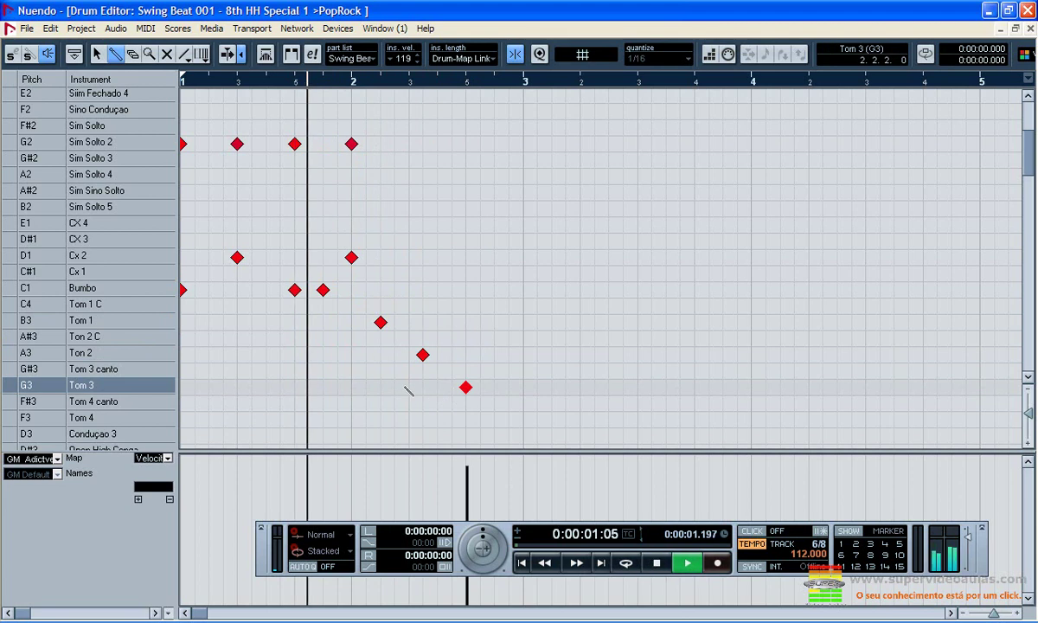
key("space")
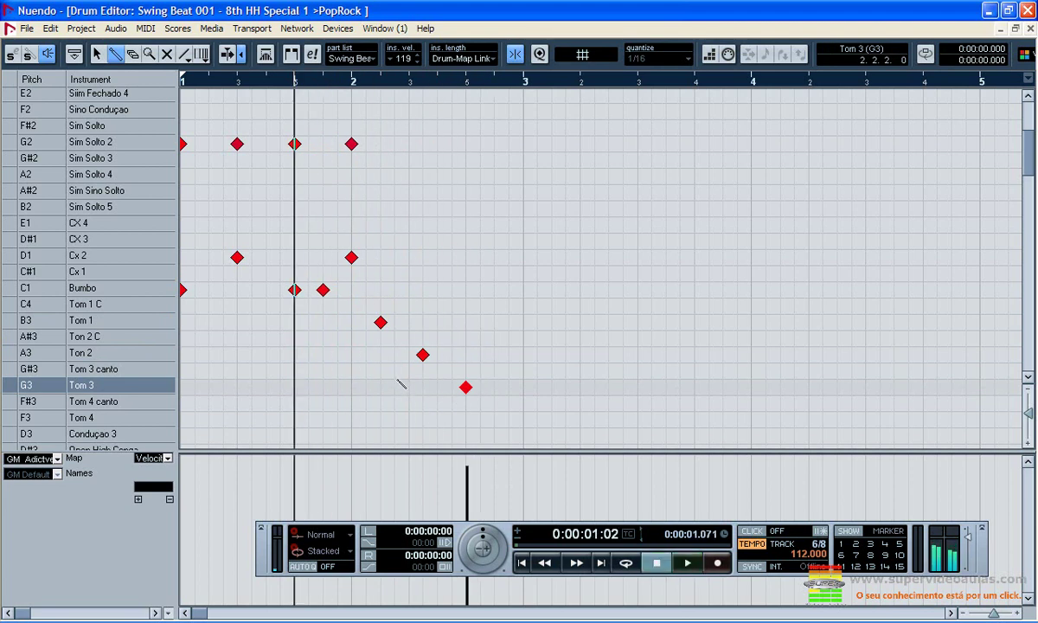
key("space")
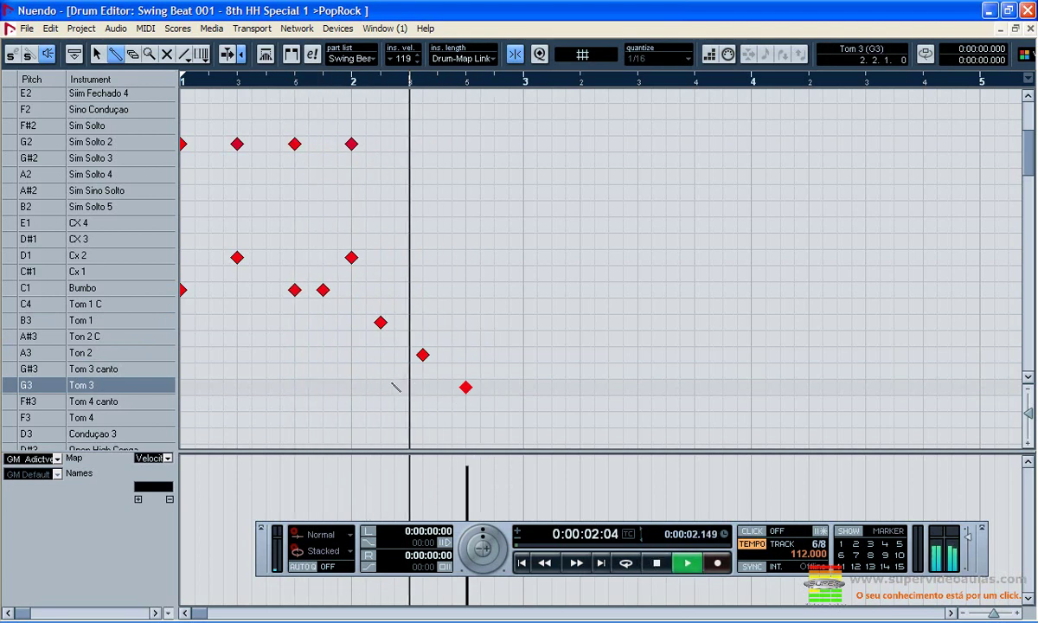
key("space")
key("space")
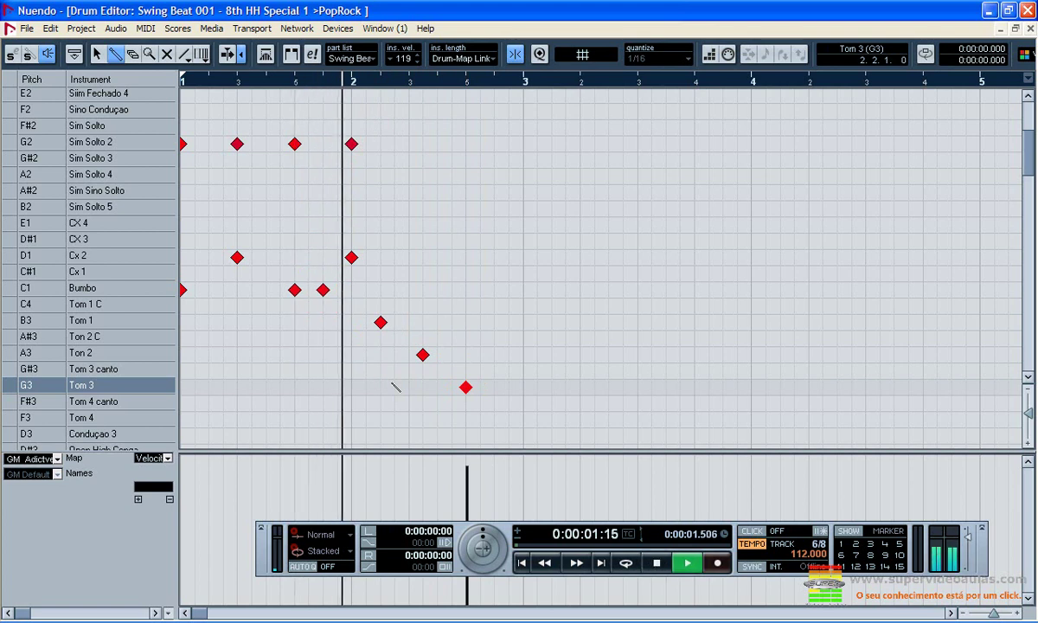
key("space")
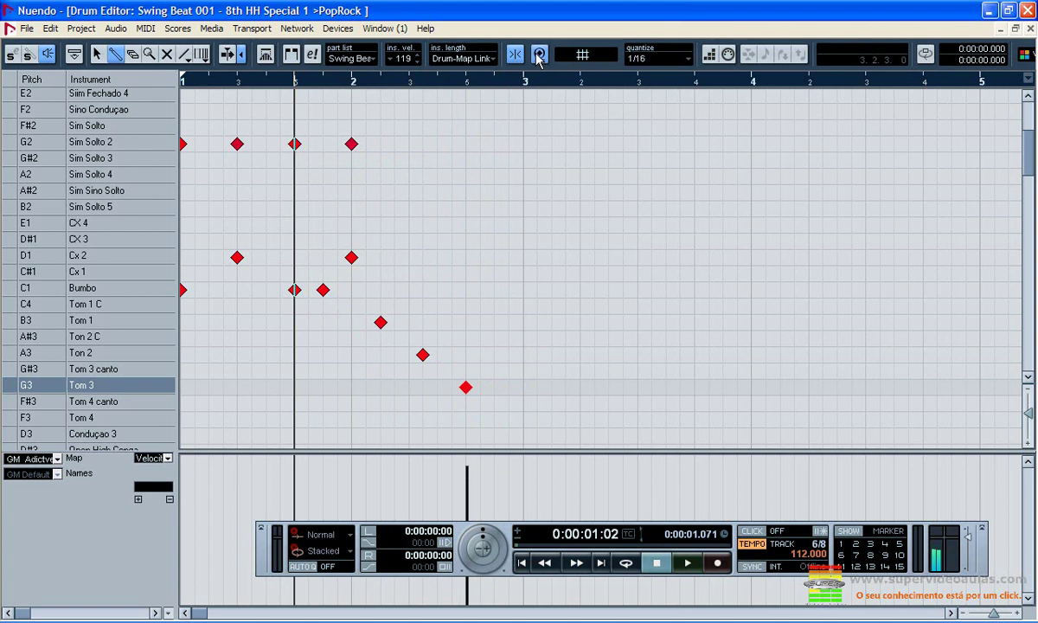
- Set the quantize value to 1/32 and draw test notes for Ton 2 C, Ton 2 and Tom 3 canto between beats 2 and 3 of bar 2
left_click(688, 58)
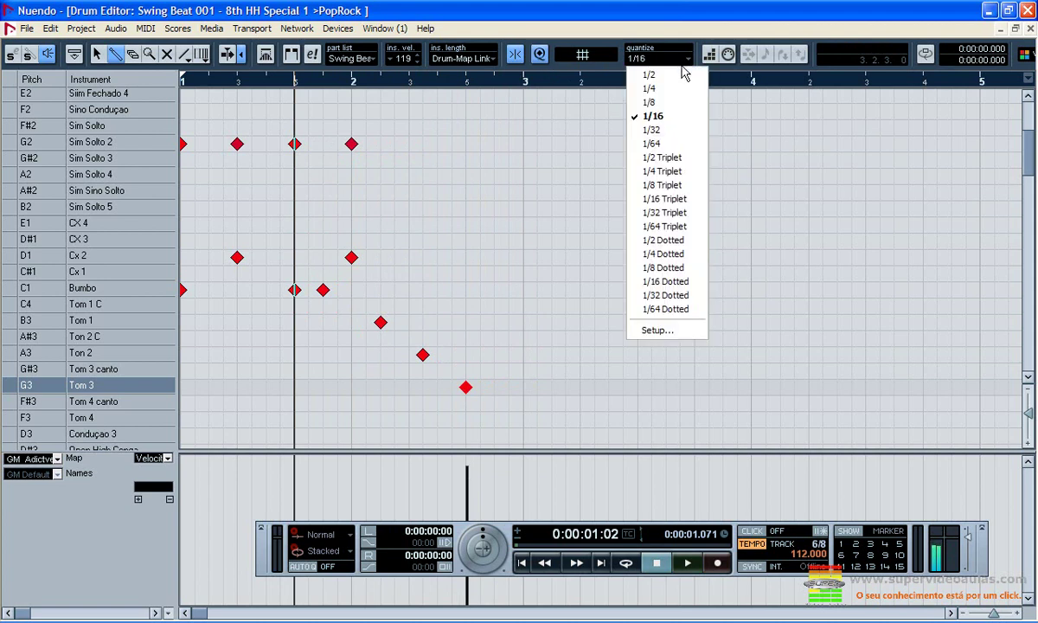
left_click(653, 131)
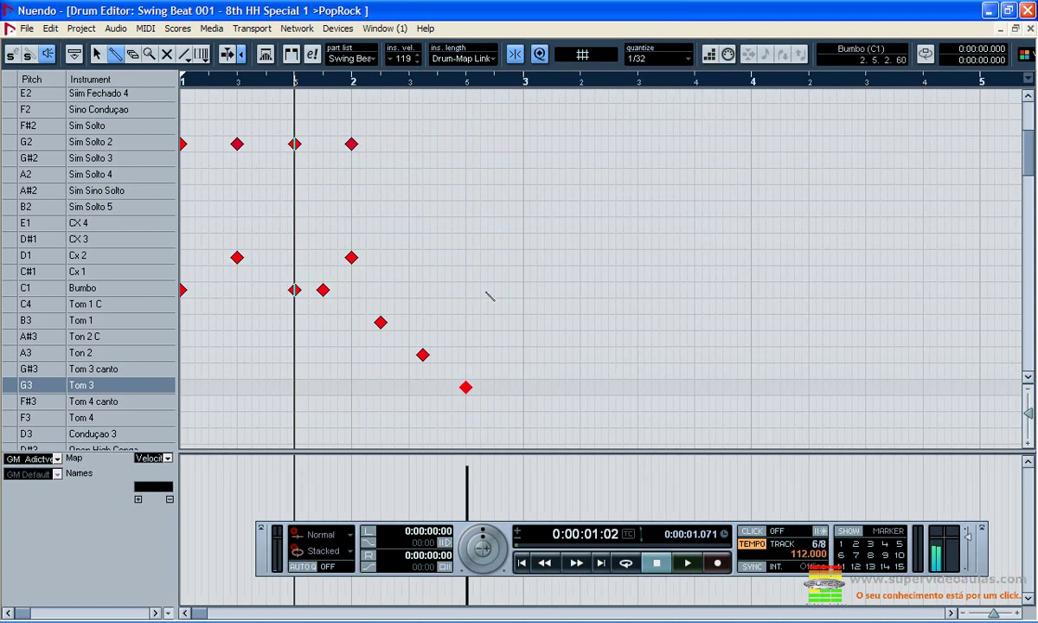
left_click(388, 338)
left_click(395, 339)
left_click(394, 338)
left_click(402, 338)
left_click(401, 354)
left_click(390, 371)
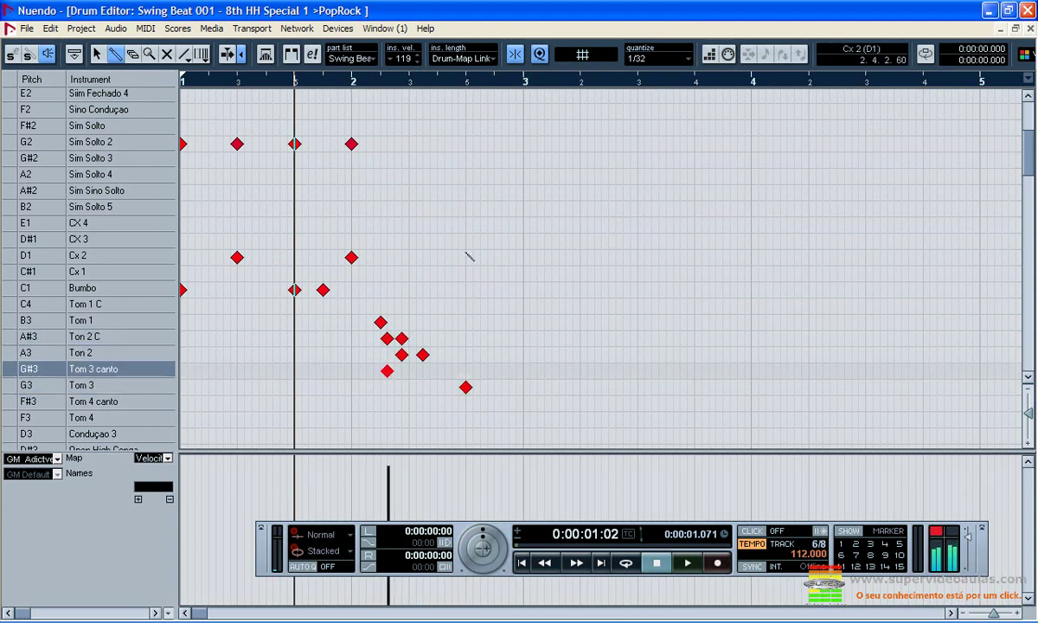
- Set the quantize value to 1/8 and draw four CX 3 notes on beats 2 to 5 of bar 2
left_click(541, 57)
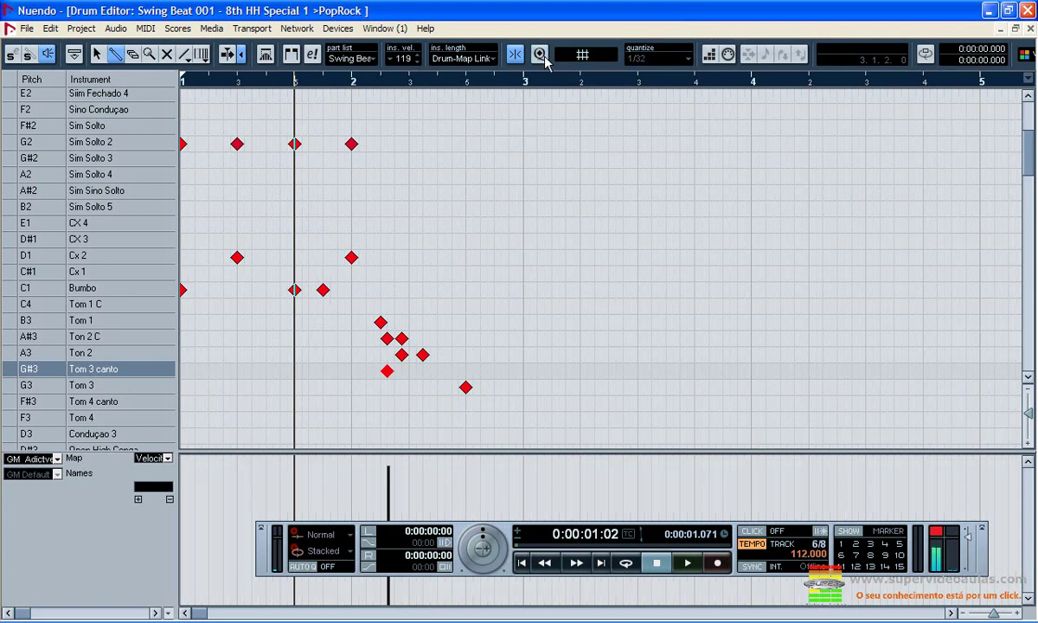
left_click(690, 60)
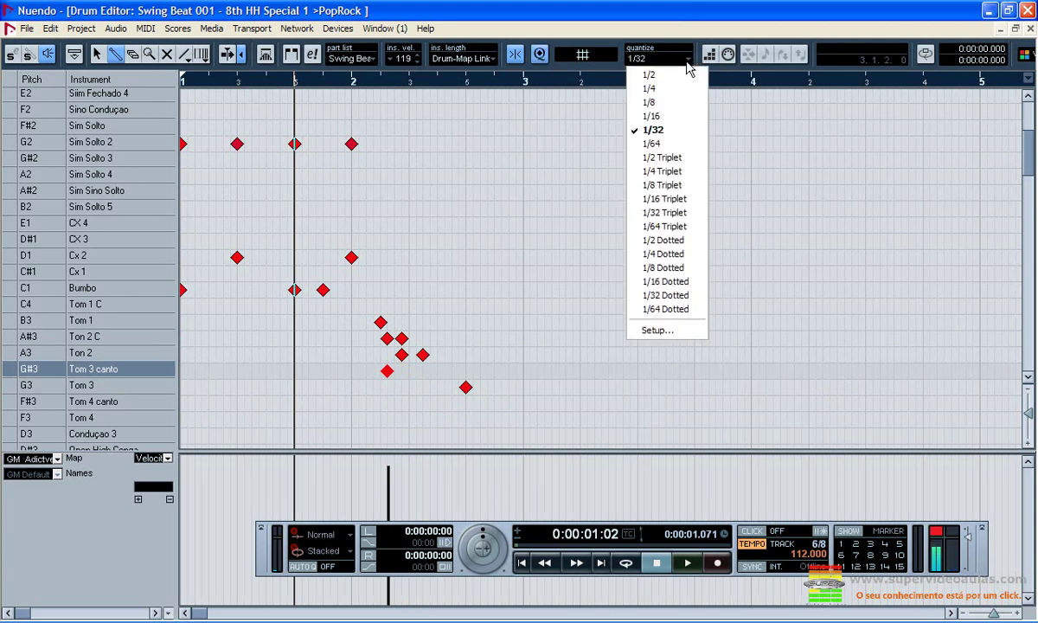
left_click(674, 105)
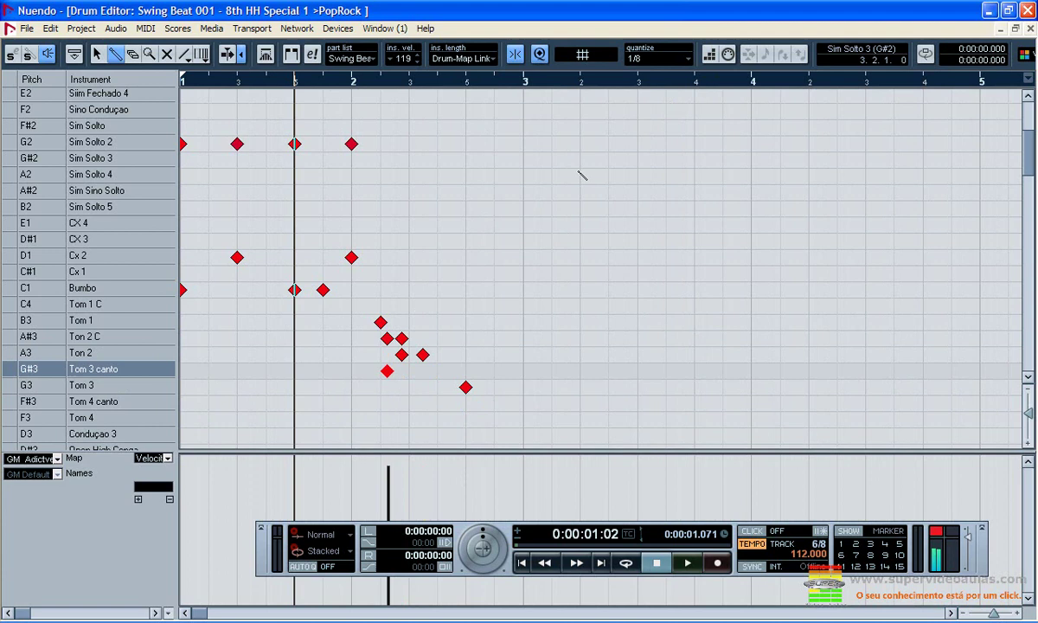
left_click(429, 242)
left_click(406, 243)
left_click(381, 243)
left_click(464, 243)
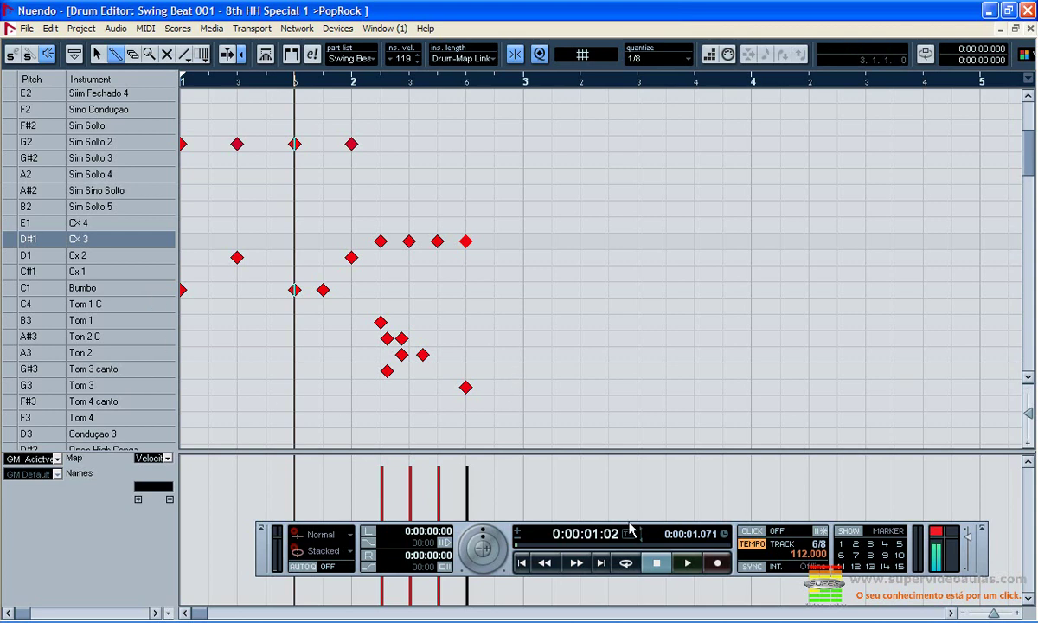
- Hide the transport panel and delete all the tom notes in bar 2
key("F2")
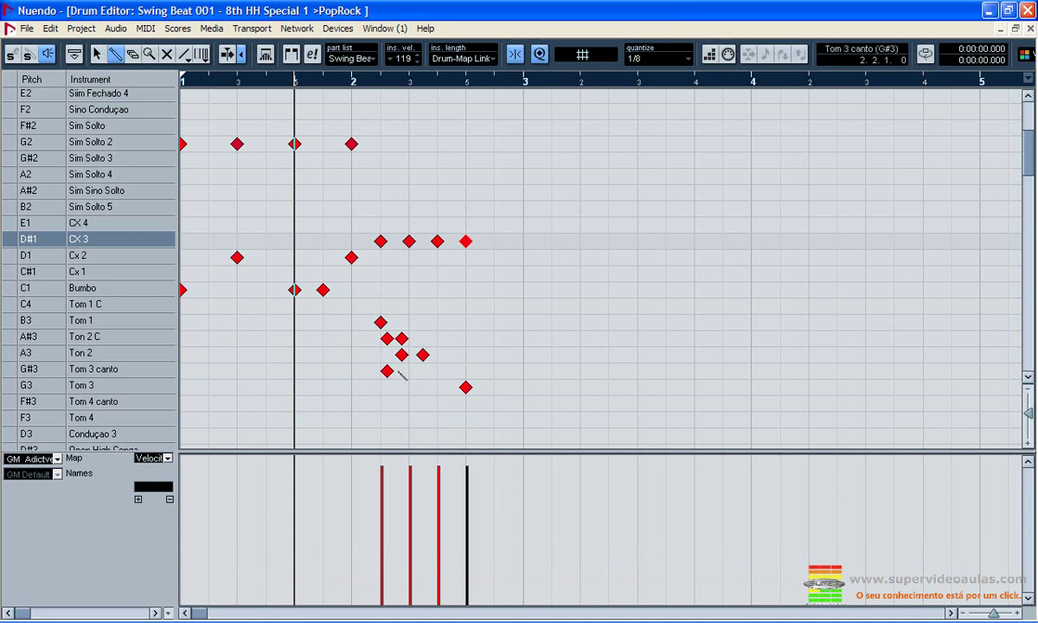
left_click(380, 321)
left_click(401, 339)
left_click(401, 355)
left_click(381, 386)
left_click(387, 386)
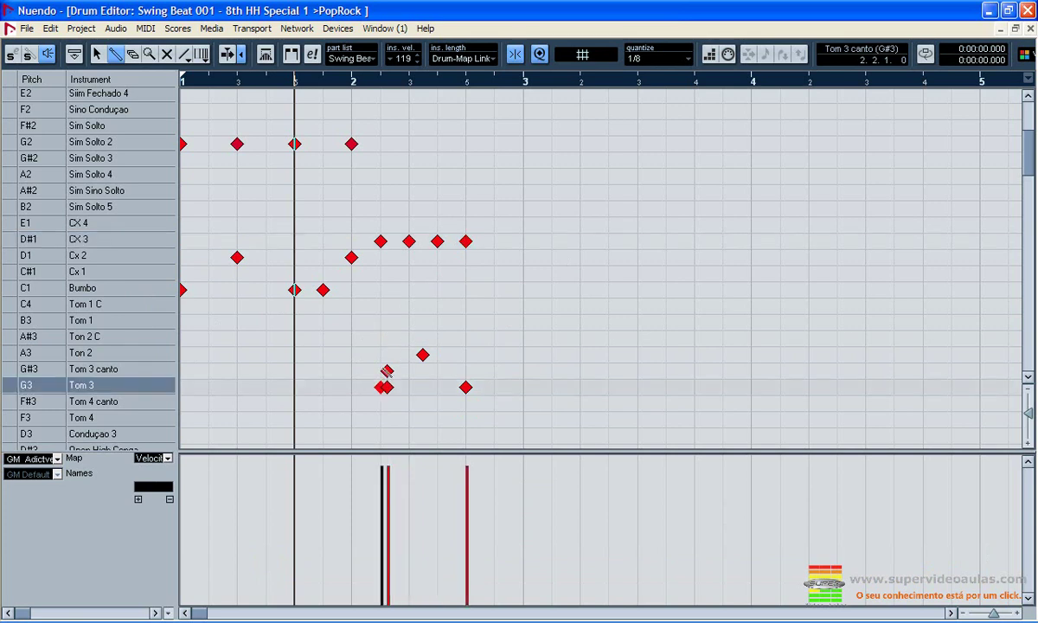
left_click(380, 387)
left_click(386, 386)
left_click(422, 355)
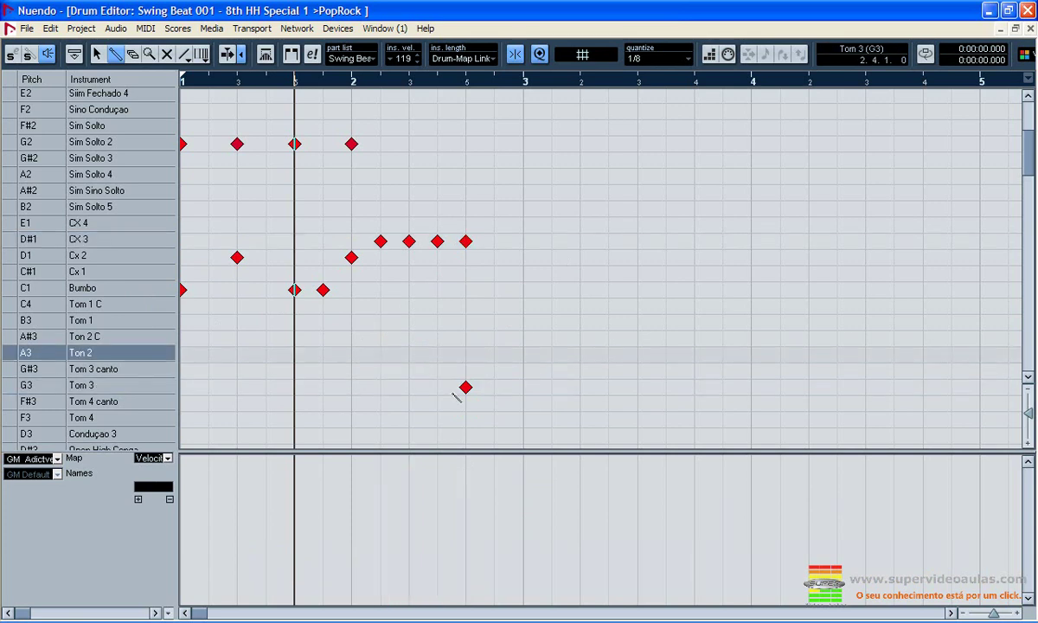
left_click(465, 387)
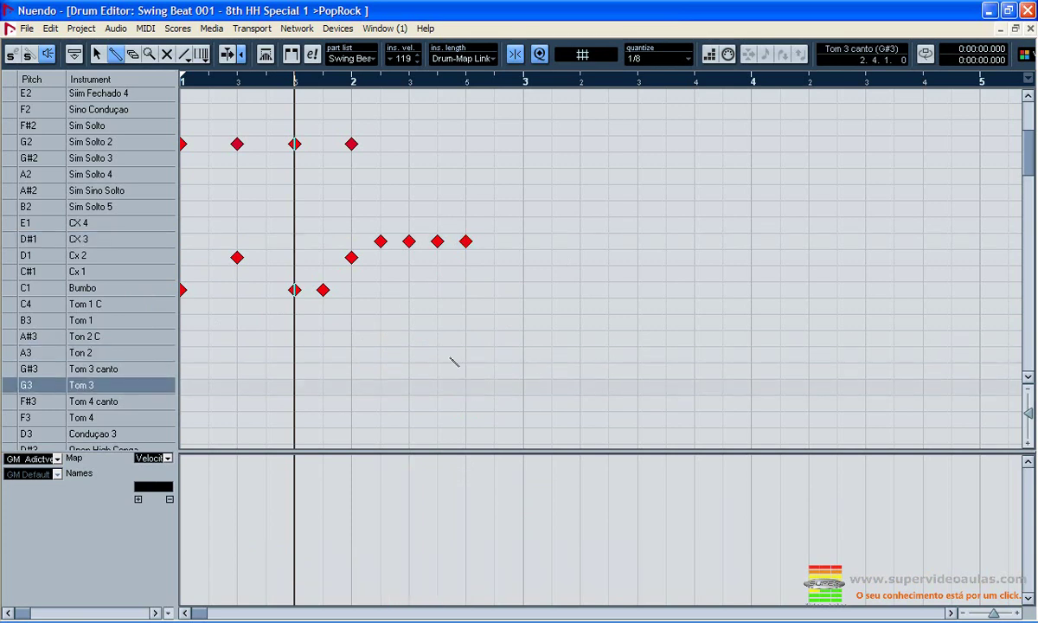
- Draw four Bumbo notes on beats 2 to 5 of bar 2, aligned with the CX 3 notes, and play the fill
left_click(381, 290)
left_click(410, 289)
left_click(437, 290)
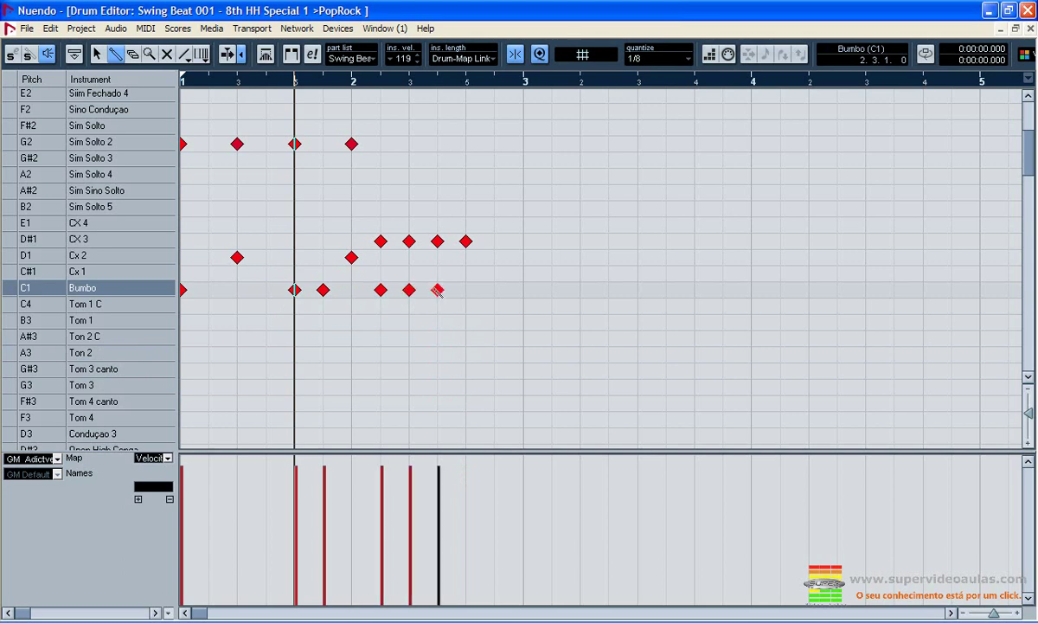
left_click(466, 290)
left_click(378, 83)
key("space")
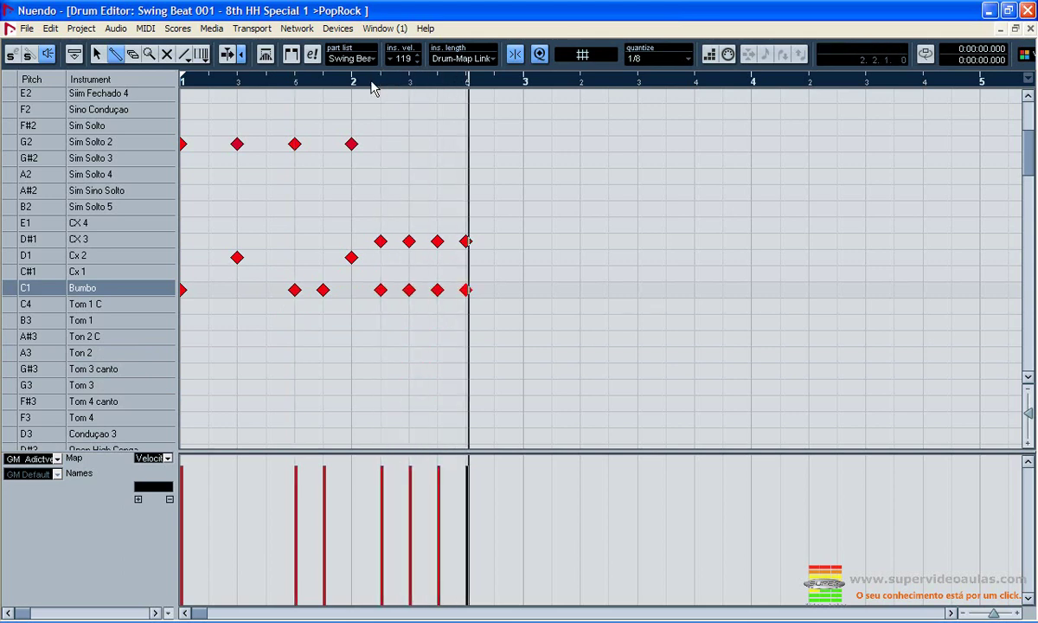
key("space")
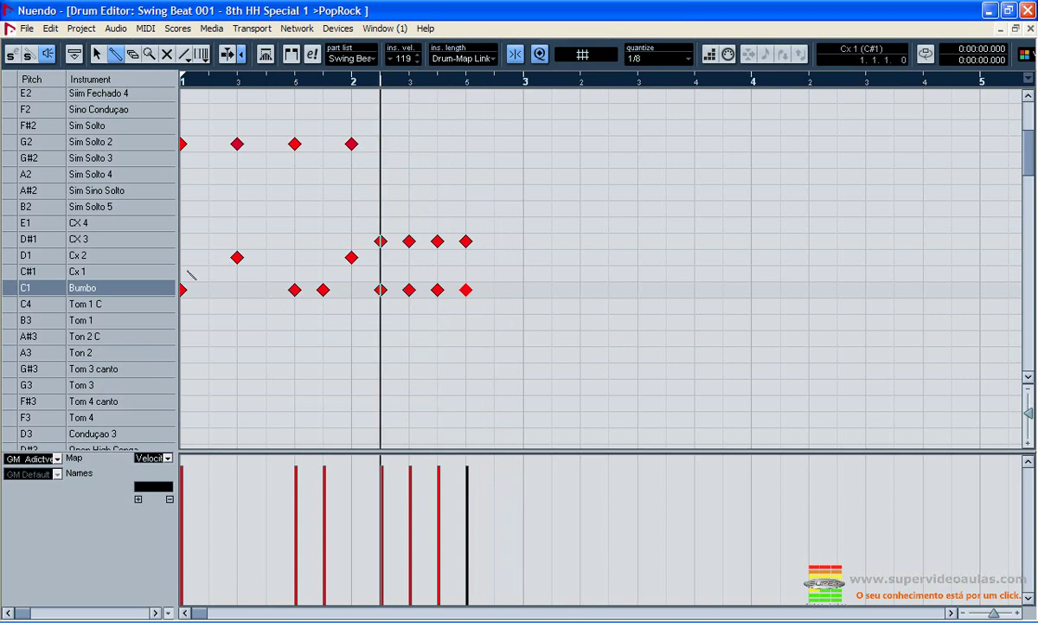
- Select the CX 3 and Bumbo instruments together and draw a rising velocity ramp over their four bar 2 fill notes, from about 58 to 96
left_click(106, 241)
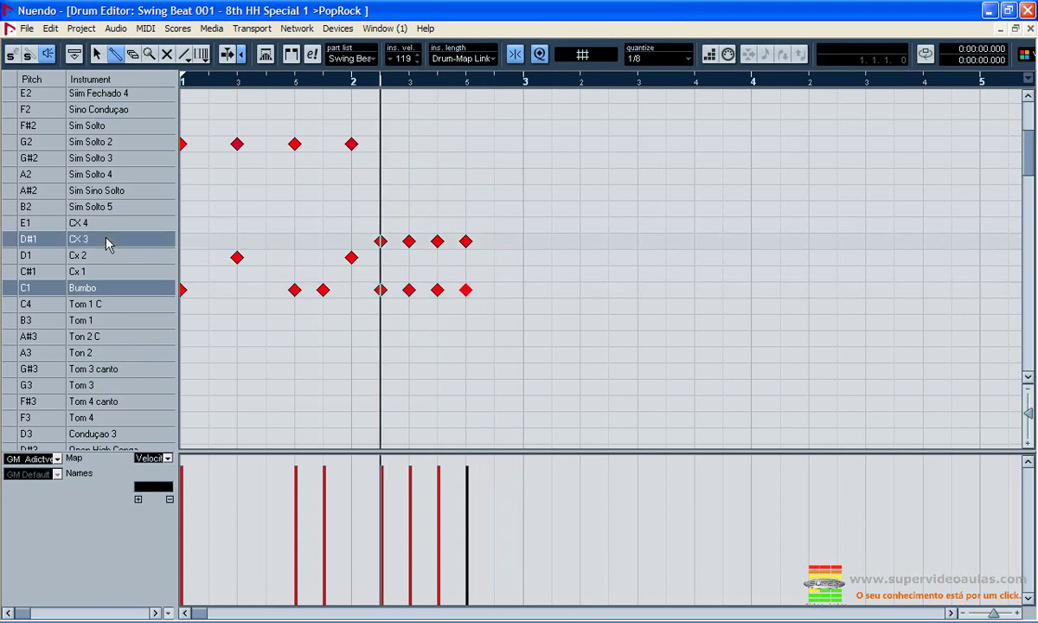
left_click(92, 240)
left_click(90, 244)
left_click_drag(378, 510, 466, 470)
mouse_move(376, 519)
left_mouse_down()
mouse_move(417, 512)
mouse_move(471, 481)
left_mouse_up()
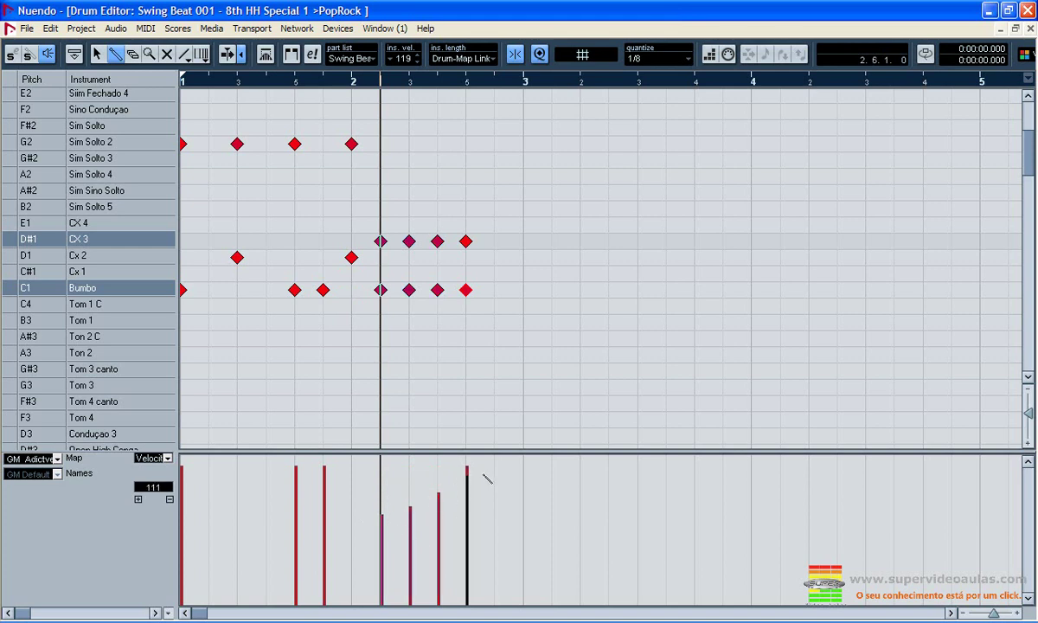
left_click_drag(480, 484, 368, 530)
left_click_drag(434, 516, 496, 484)
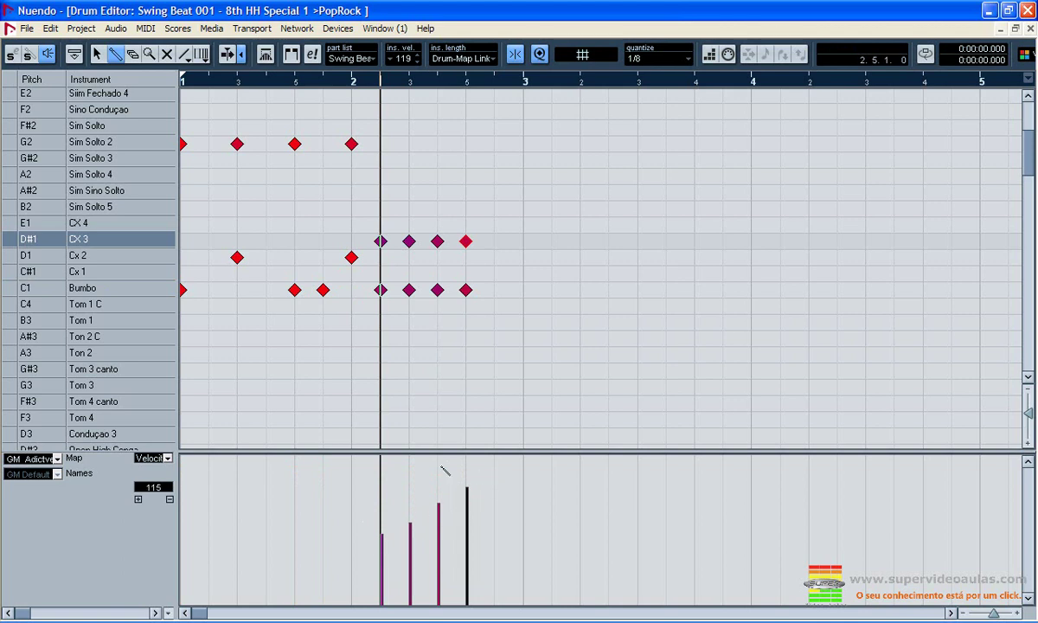
left_click(86, 290, "ctrl")
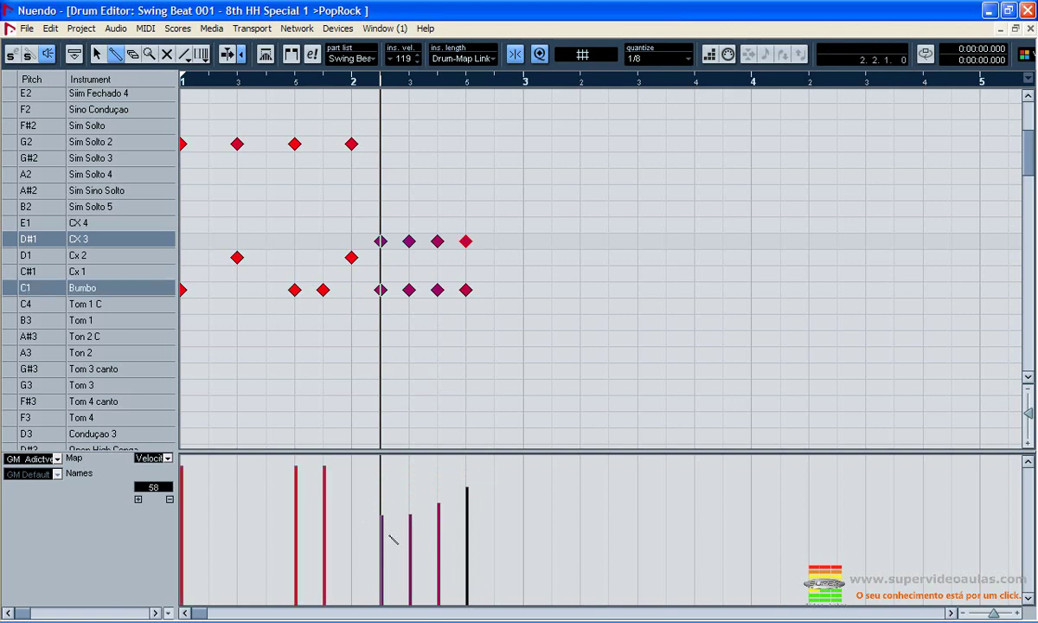
left_click_drag(396, 524, 506, 494)
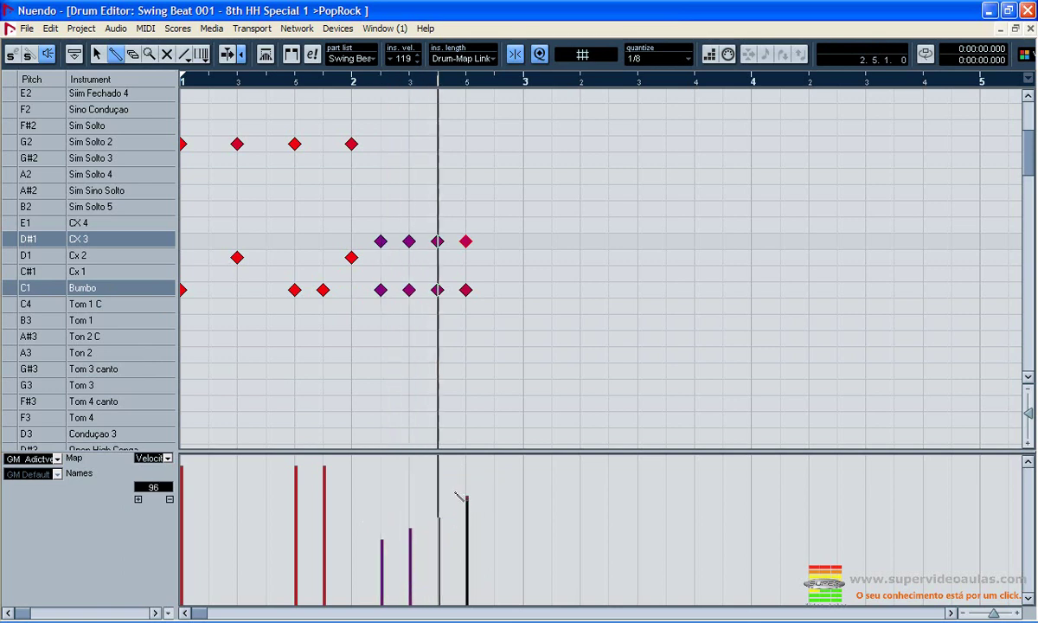